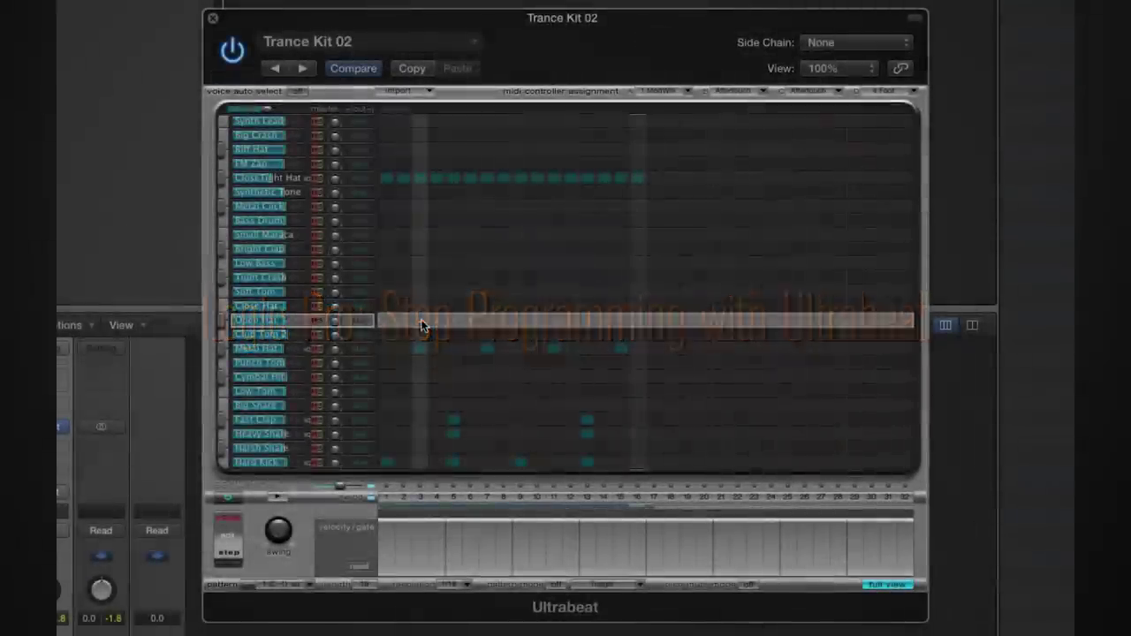
# Add Open Hat hits on steps 7, 11 and 15 and start the Ultrabeat pattern.
pyautogui.click(487, 320)
pyautogui.click(554, 320)
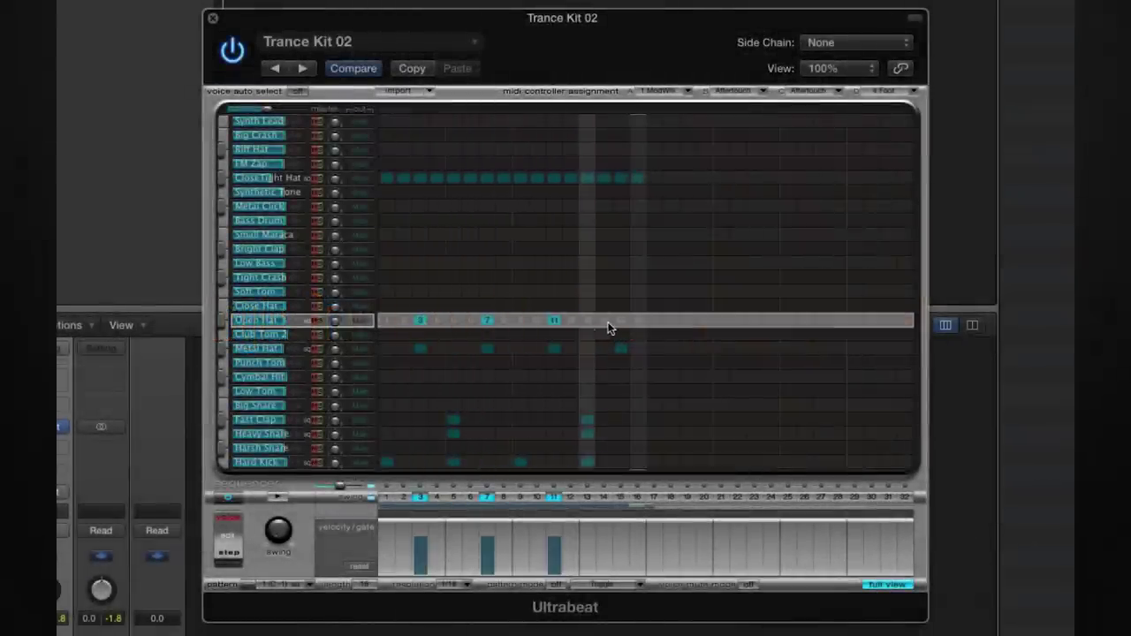
pyautogui.click(621, 320)
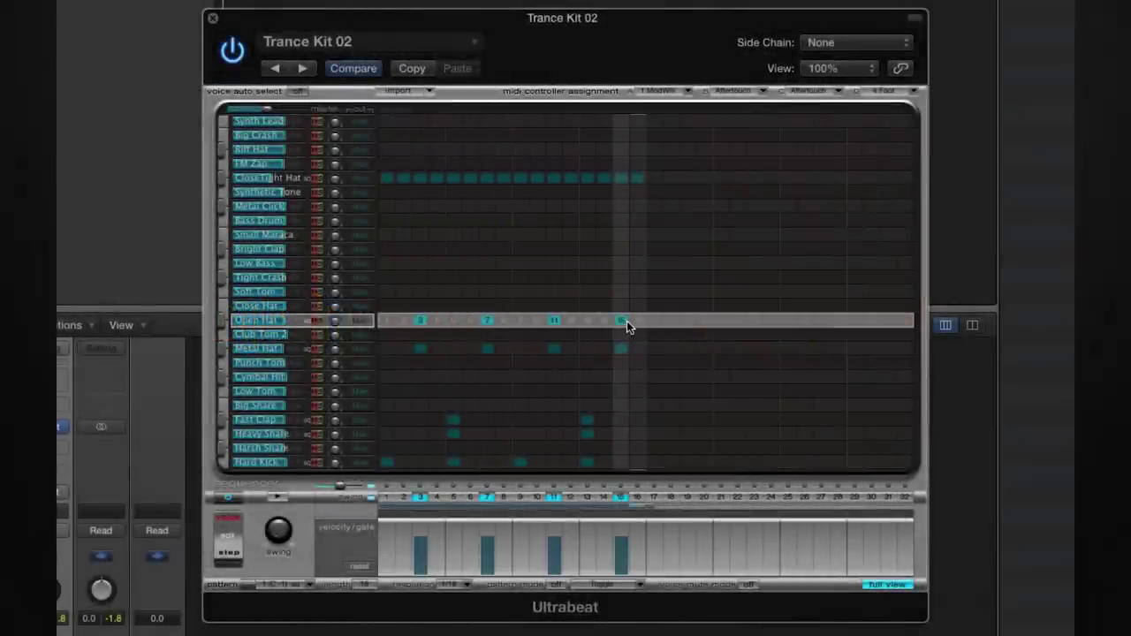
pyautogui.click(278, 497)
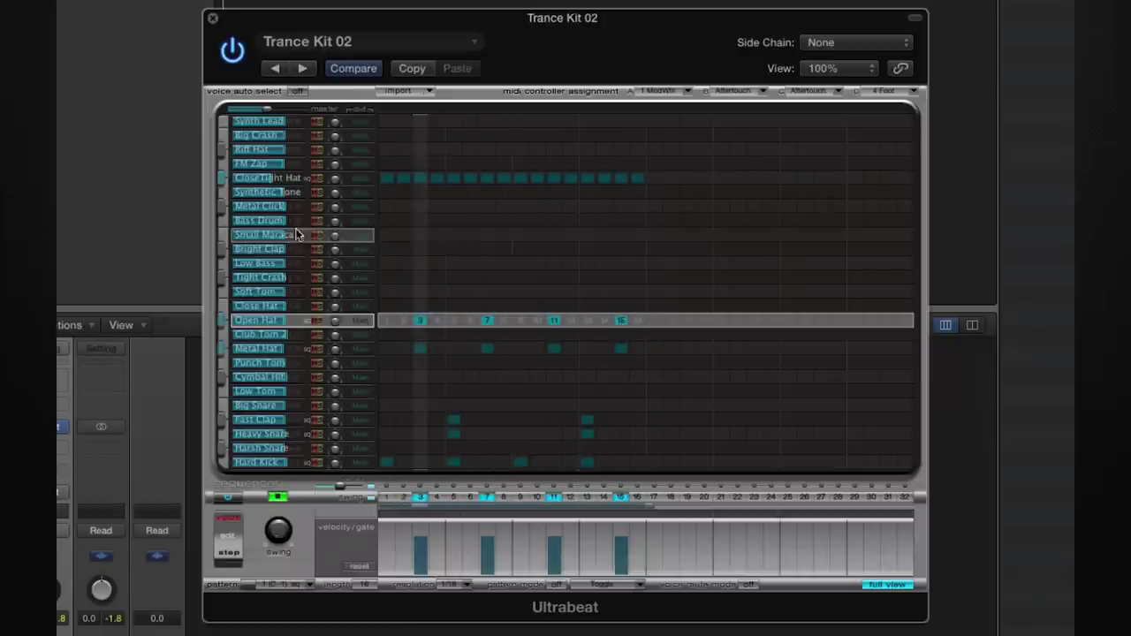
# Program Small Maraca hits on steps 3, 7, 11 and 15.
pyautogui.click(223, 235)
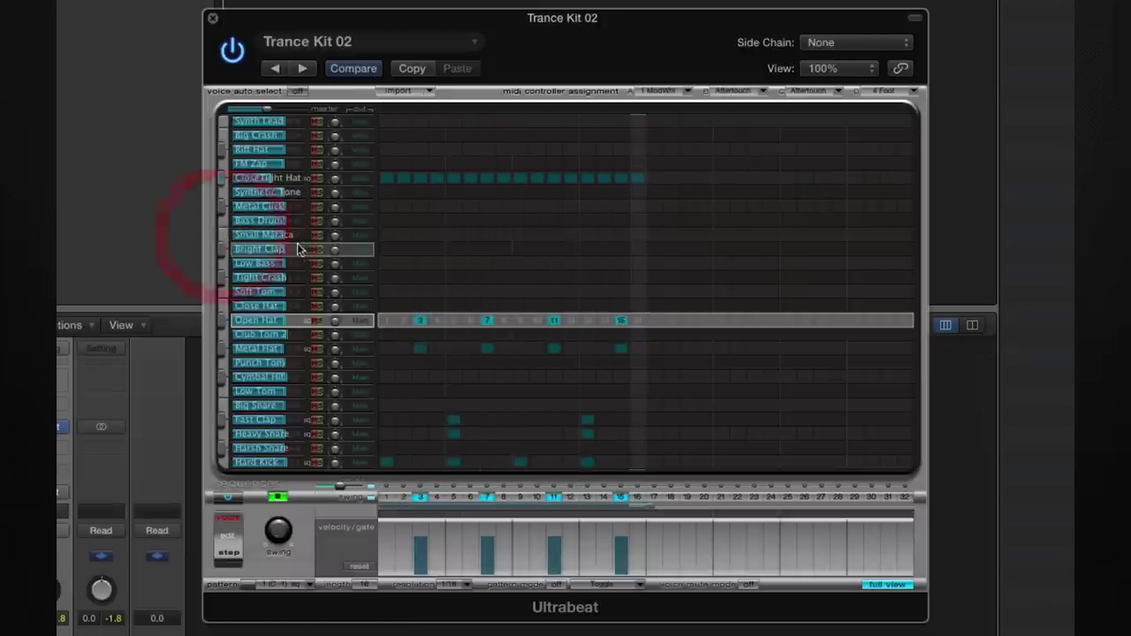
pyautogui.click(420, 235)
pyautogui.click(487, 235)
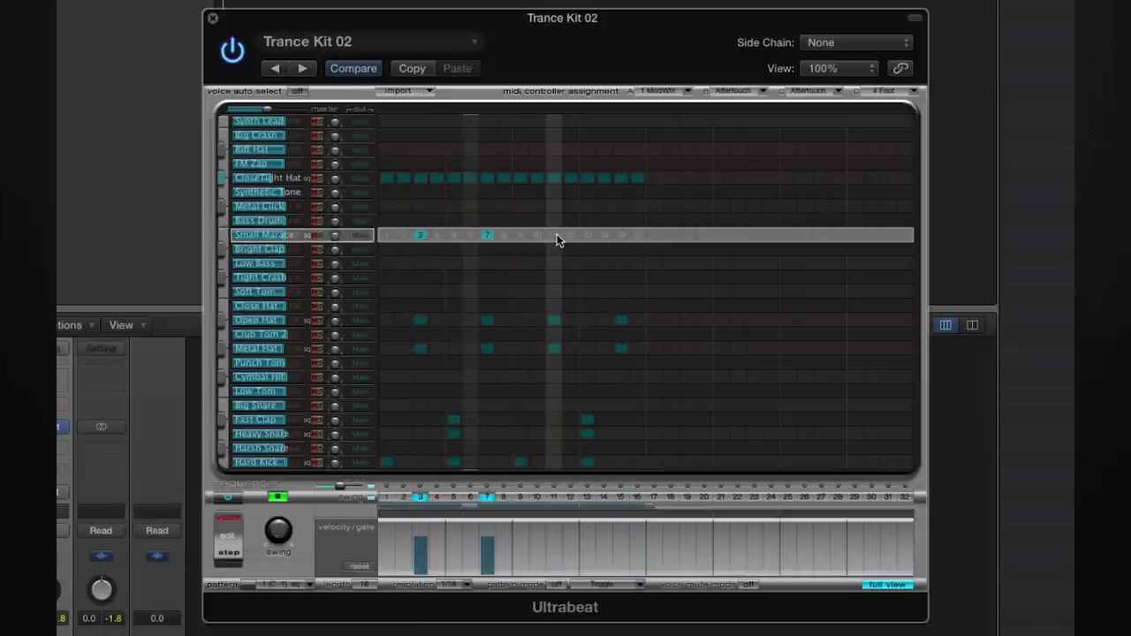
pyautogui.click(555, 235)
pyautogui.click(621, 235)
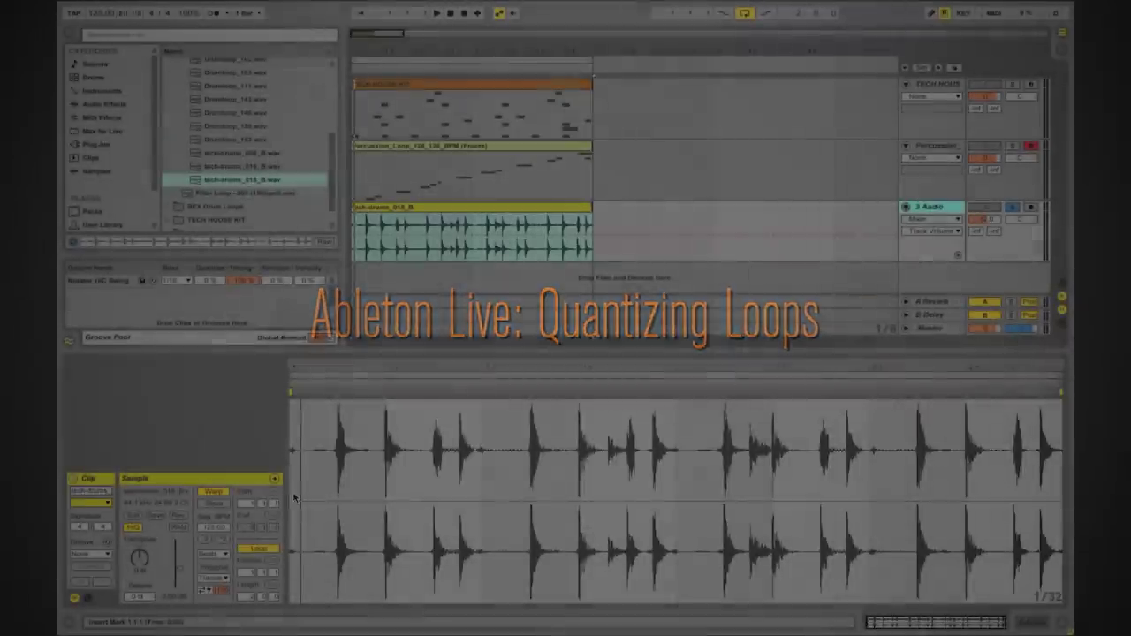
# Insert warp markers across the whole tech-drums_018_B waveform and play the loop.
pyautogui.moveTo(292, 494); pyautogui.dragTo(1052, 511)
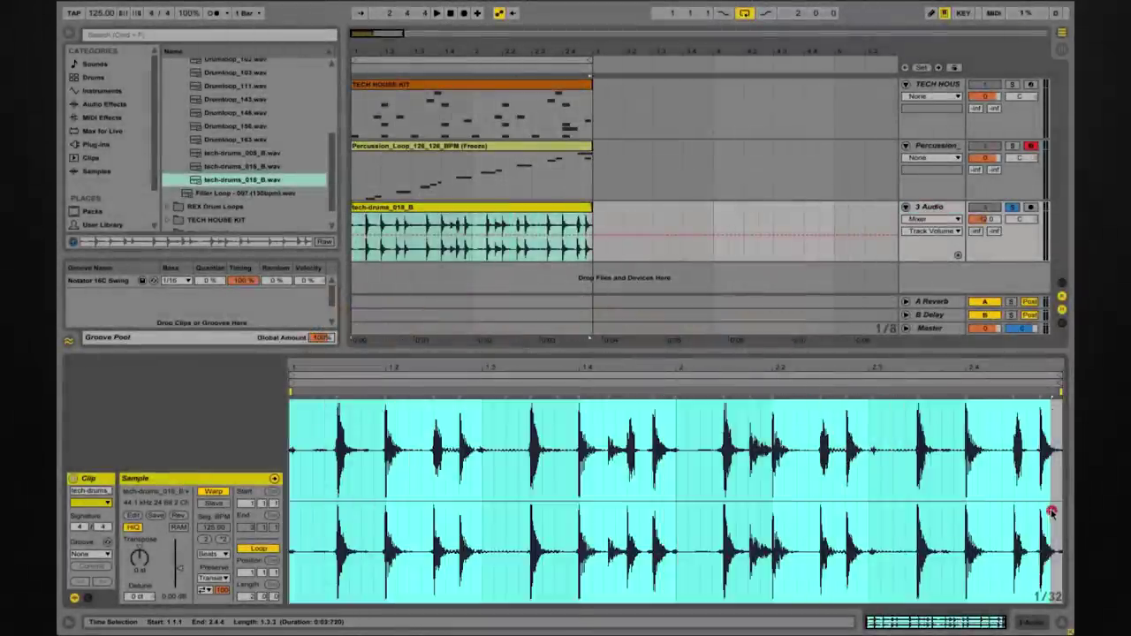
pyautogui.rightClick(394, 456)
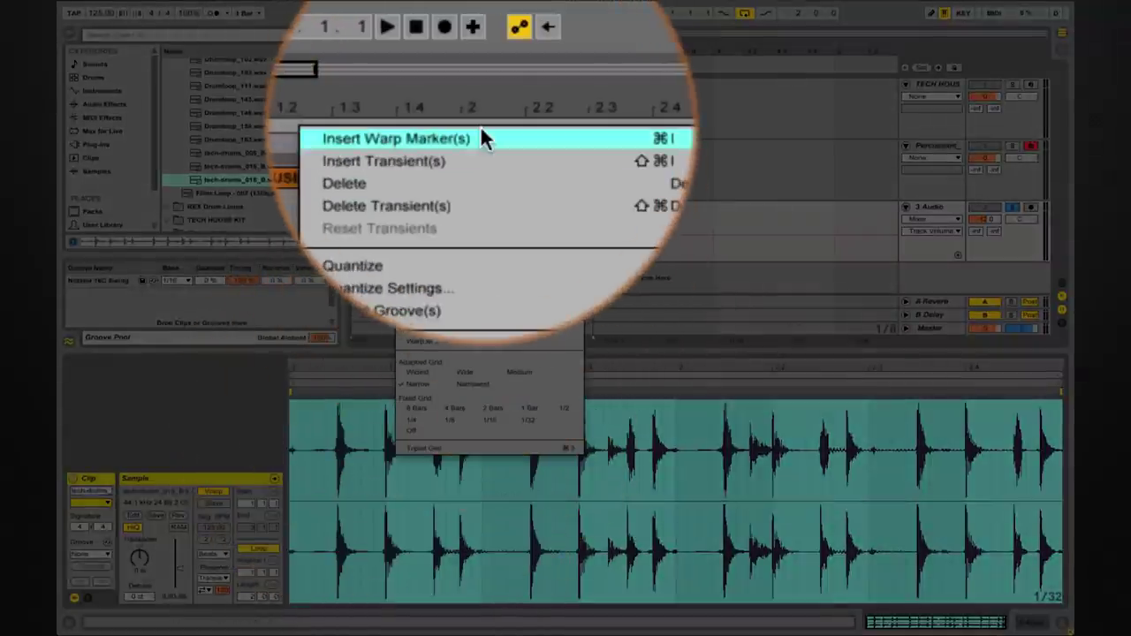
pyautogui.click(480, 62)
pyautogui.press('space')
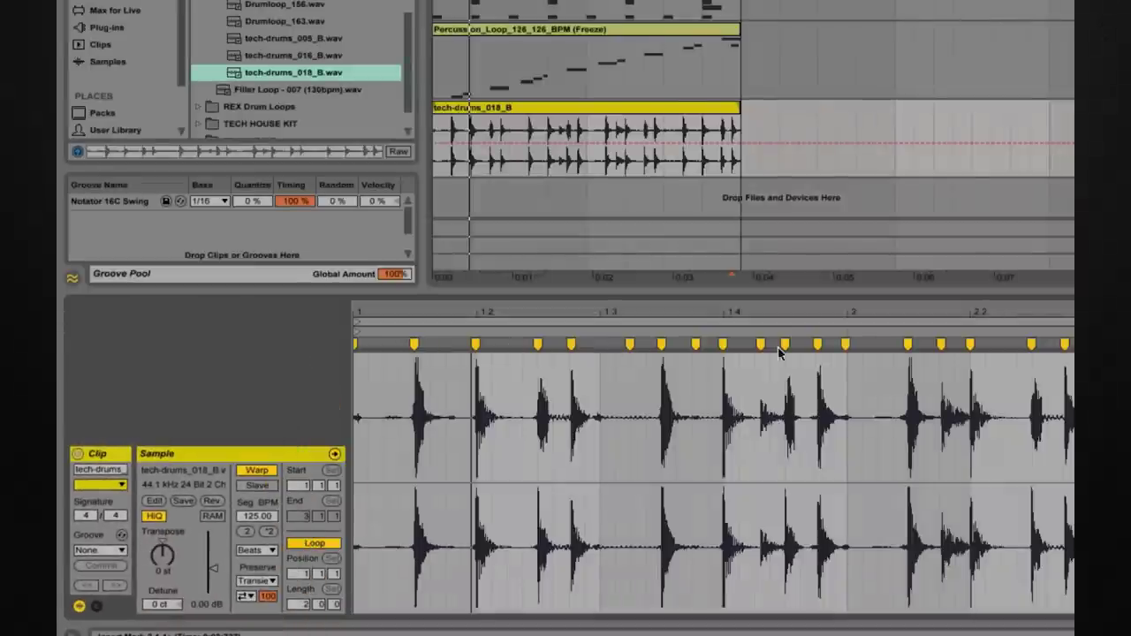
# Apply the Notator 16C Swing groove to the tech-drums clip, then view the TECH HOUSE KIT clip's notes.
pyautogui.click(104, 554)
pyautogui.click(110, 574)
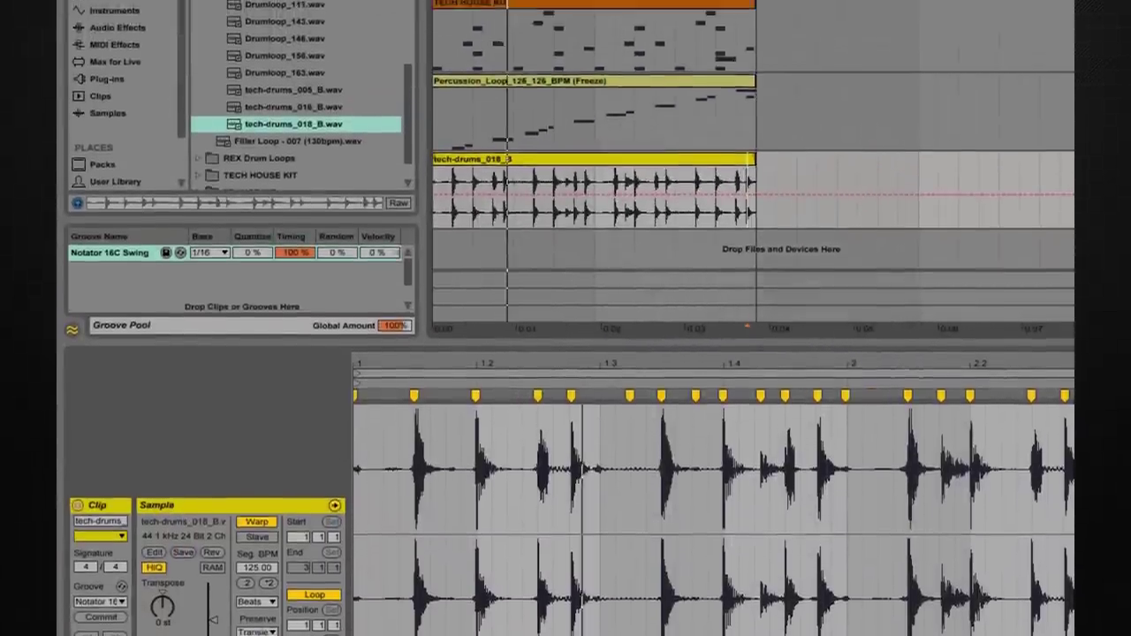
pyautogui.click(555, 31)
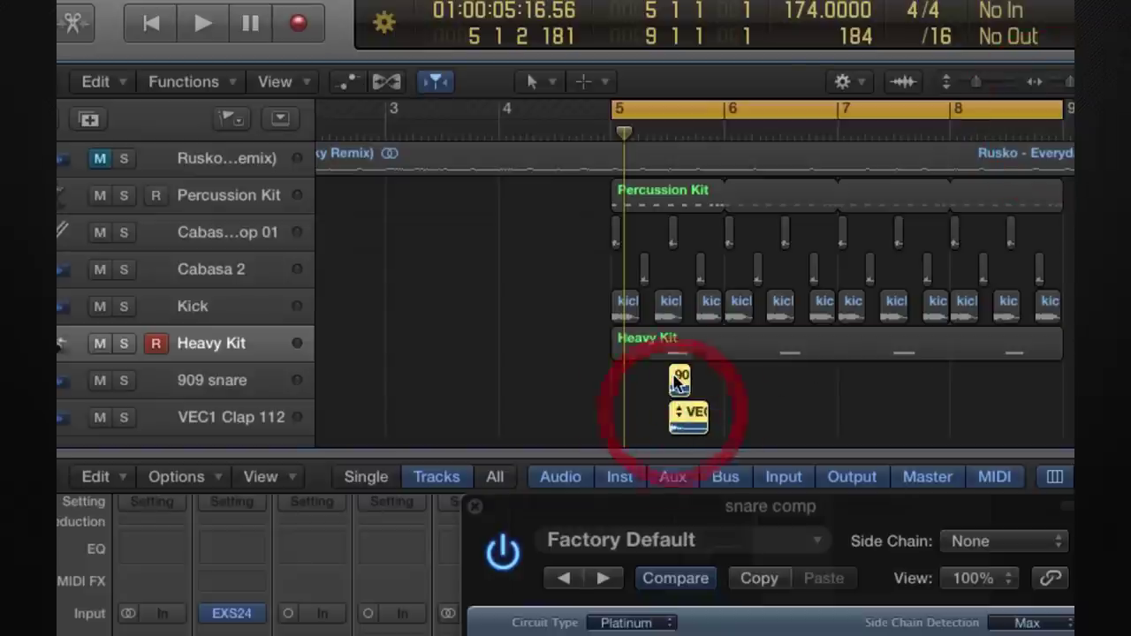
# Copy the 909 snare and VEC1 Clap regions into bars 6–8, play, and close the snare comp window.
pyautogui.moveTo(679, 379); pyautogui.dragTo(1021, 380)
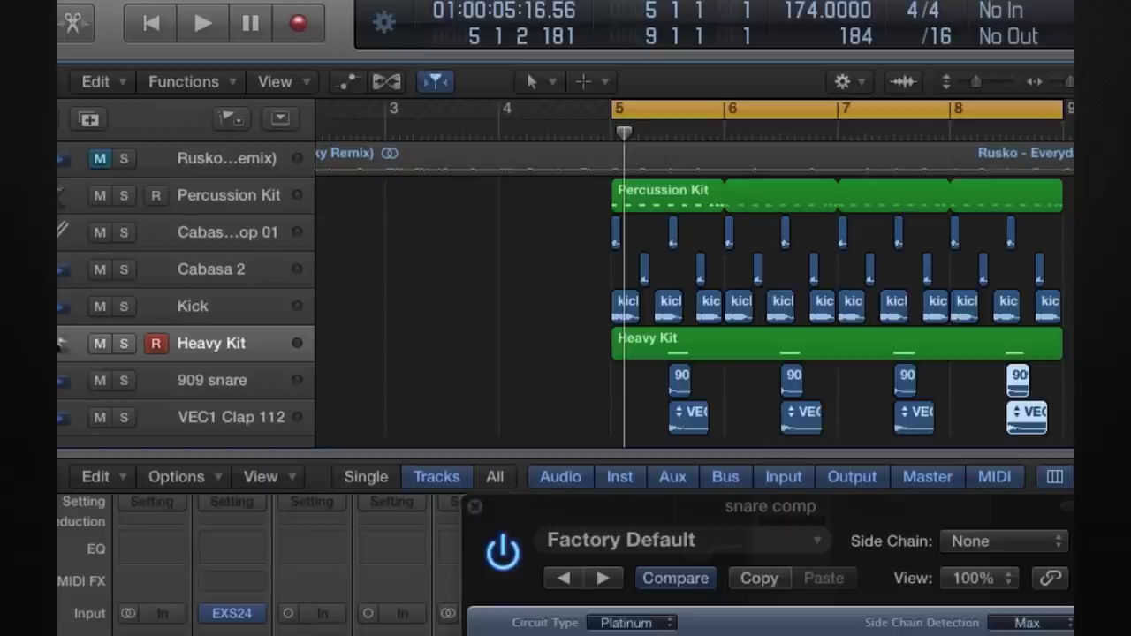
pyautogui.press('space')
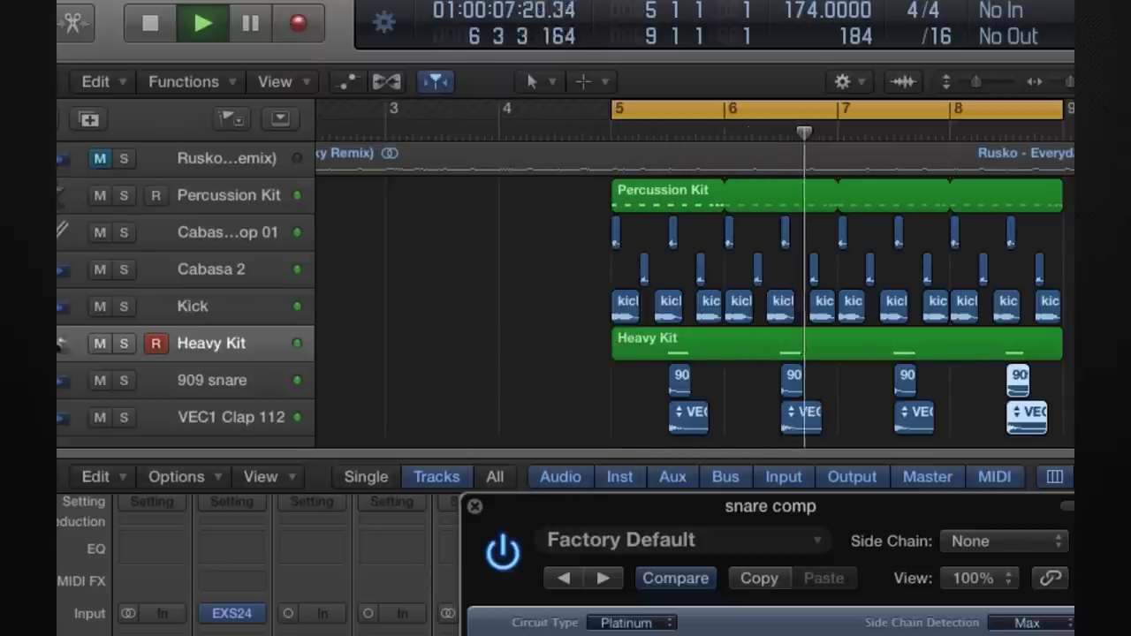
pyautogui.click(474, 510)
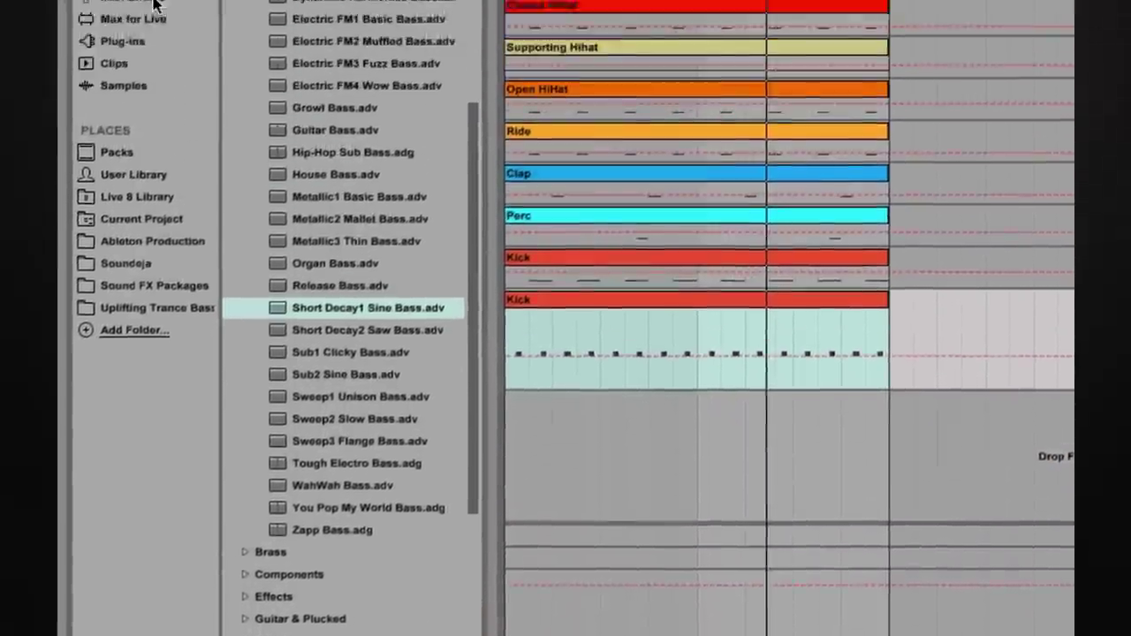
# Add EQ Eight to the Short Decay sine bass with band 1 at 135 Hz.
pyautogui.click(154, 204)
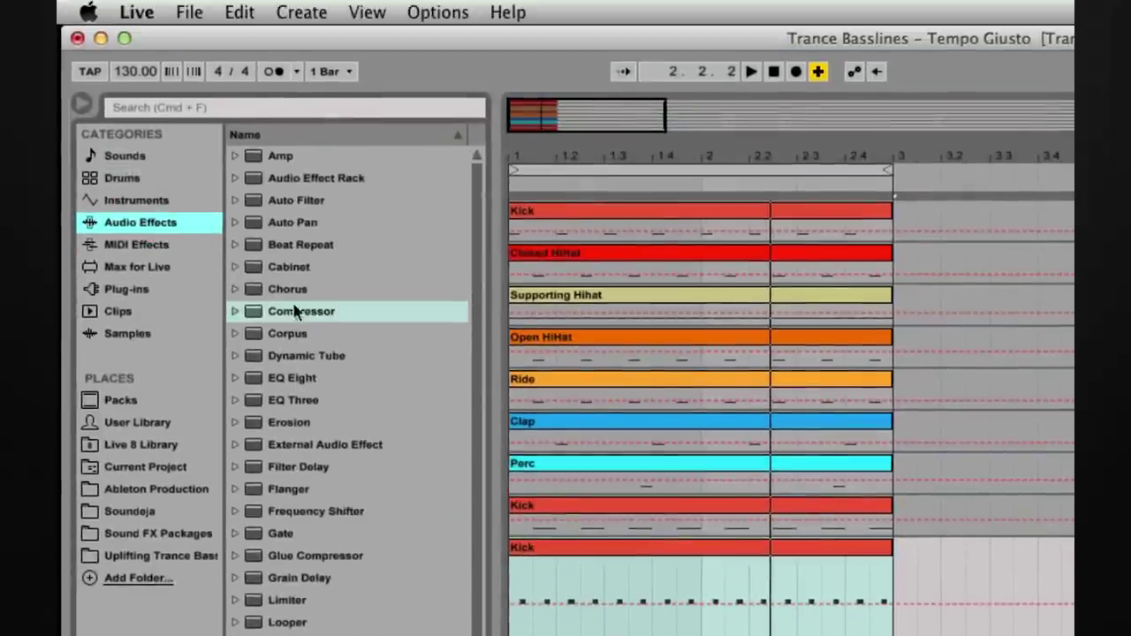
pyautogui.click(300, 380)
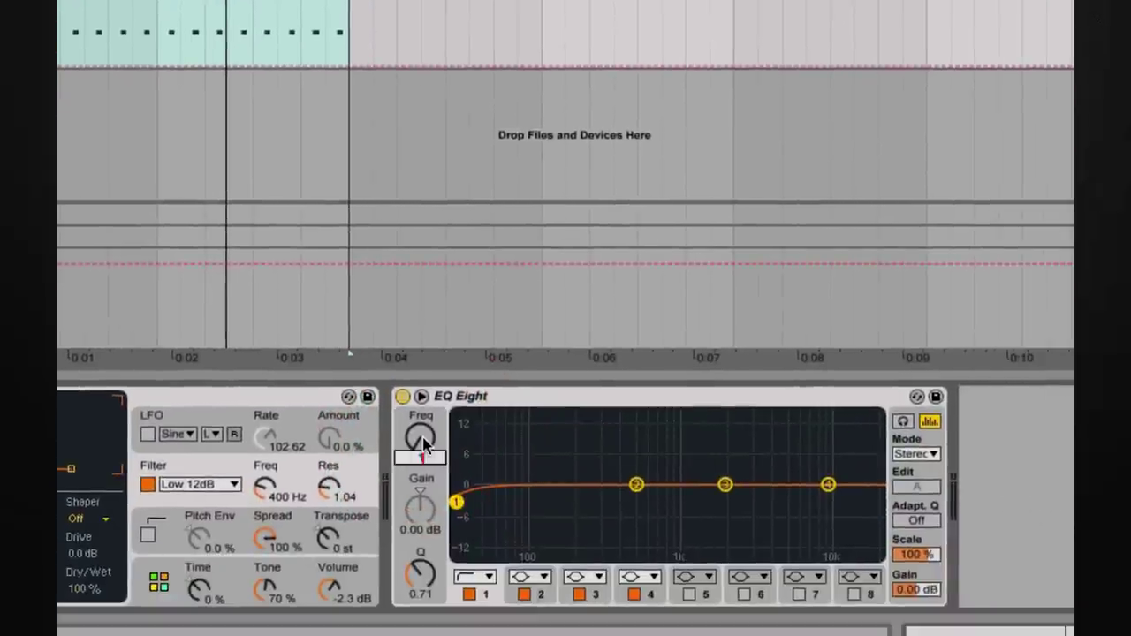
pyautogui.press('Return')
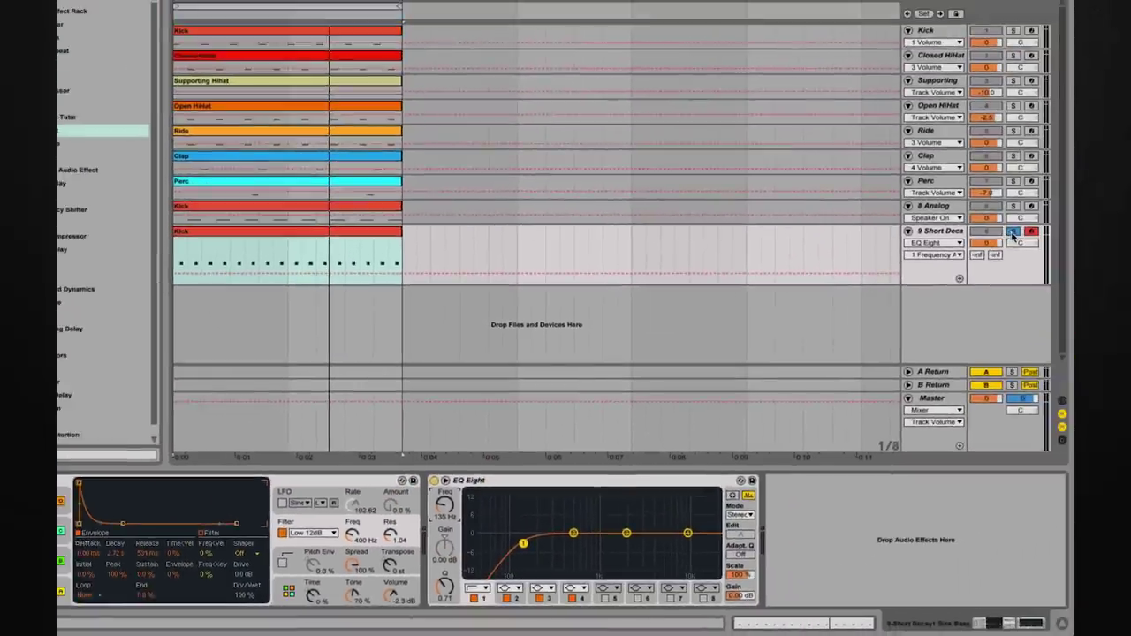
# Unsolo the bass track, select its clip on track 9 and play the arrangement.
pyautogui.click(1013, 232)
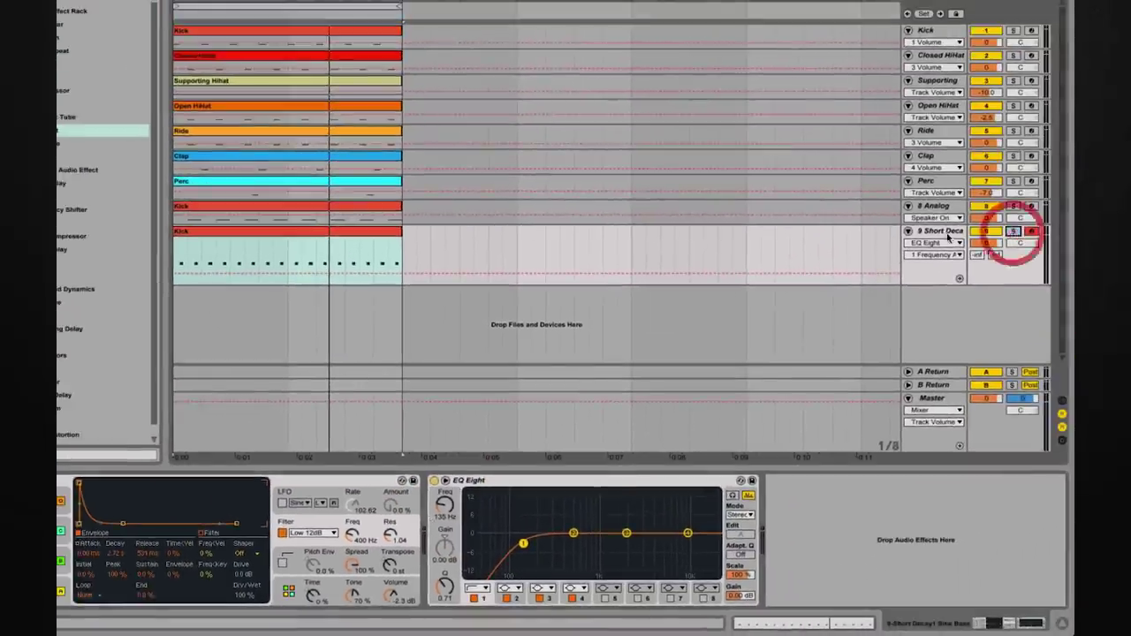
pyautogui.click(278, 232)
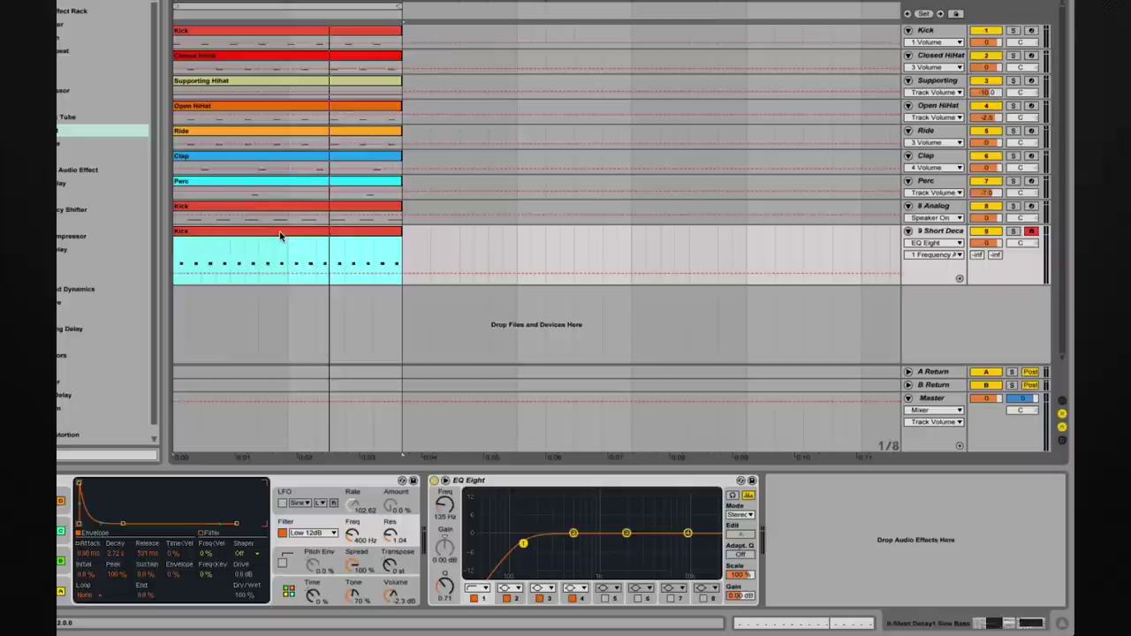
pyautogui.press('space')
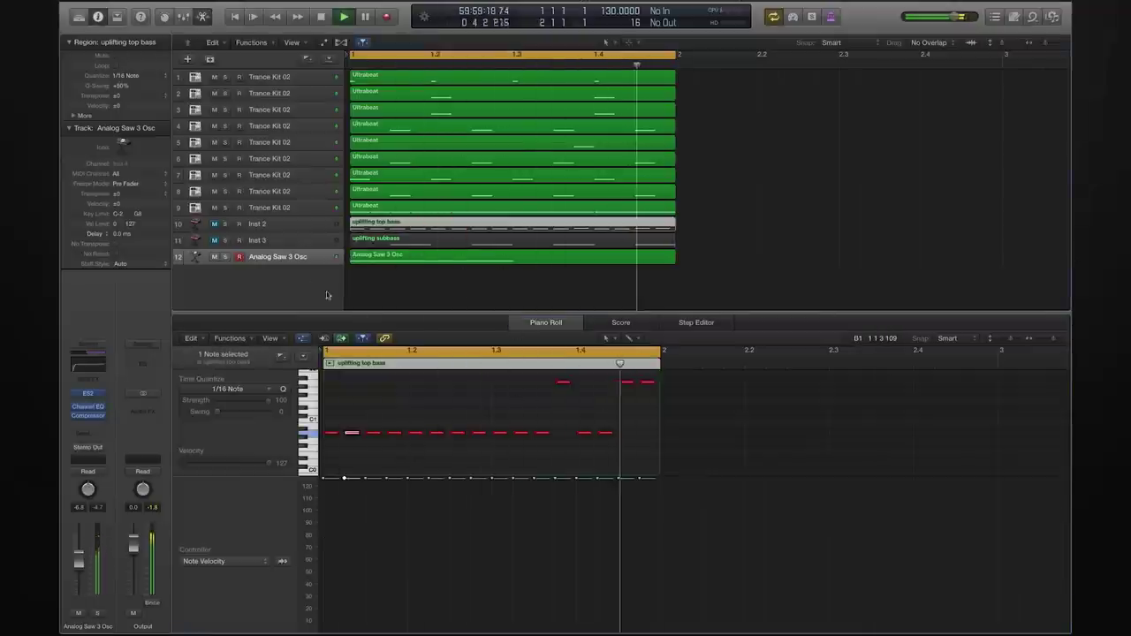
# Unmute the uplifting top bass track, solo then unsolo it, and show the Mixer below.
pyautogui.click(214, 225)
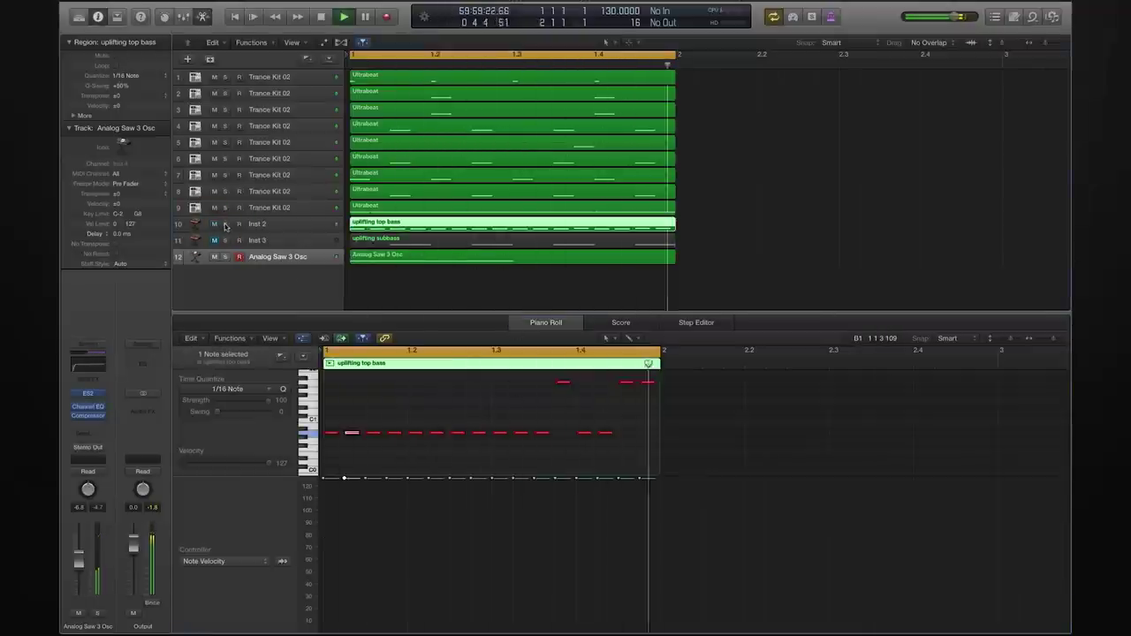
pyautogui.click(226, 224)
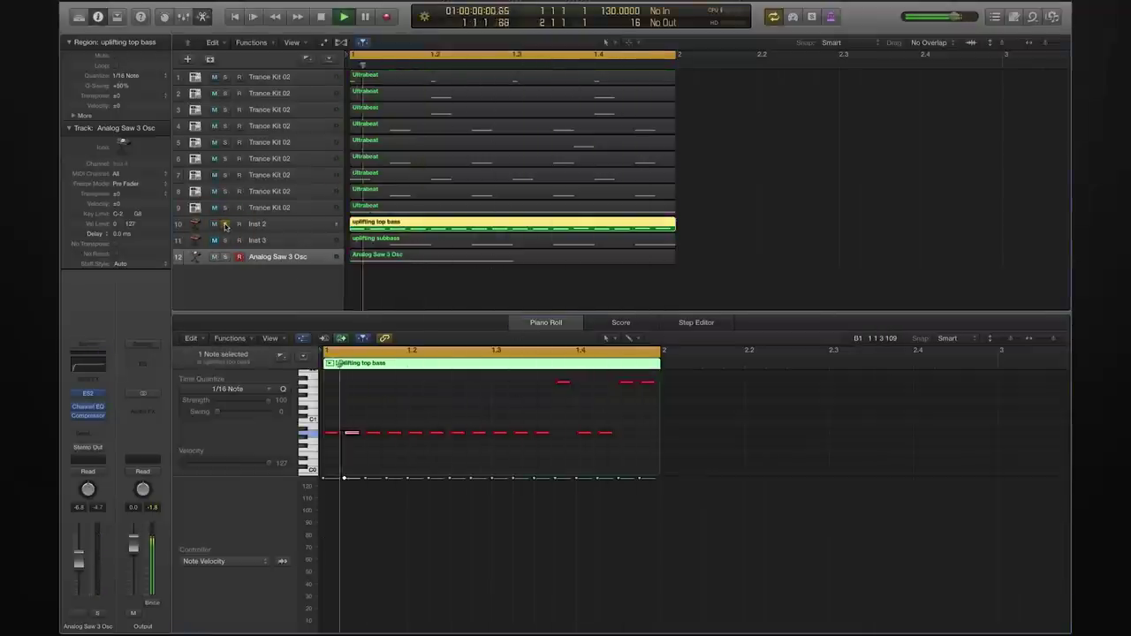
pyautogui.click(225, 225)
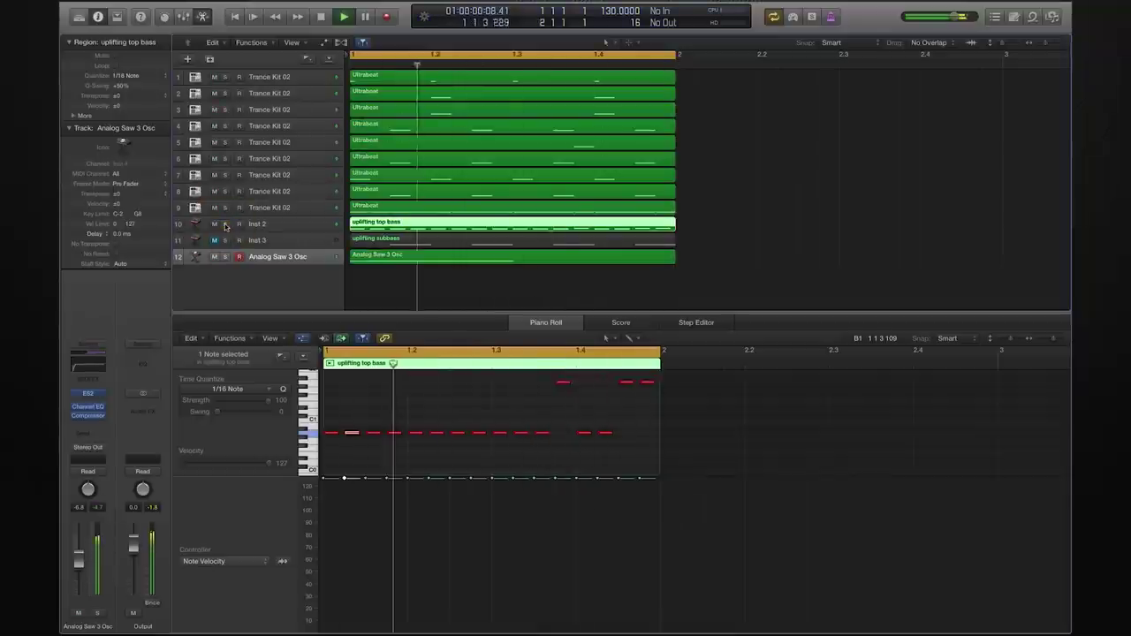
pyautogui.press('x')
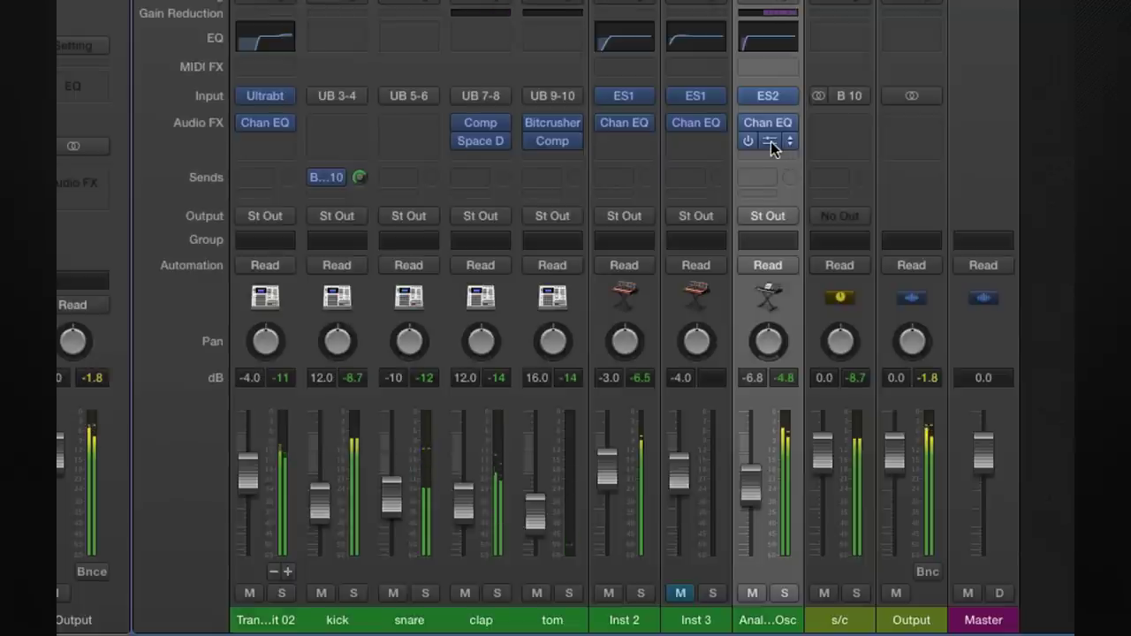
# Copy the Comp plug-in onto Inst 2 and set it to 4.0 dB gain and 4.1:1 ratio.
pyautogui.moveTo(771, 141); pyautogui.dragTo(631, 145)
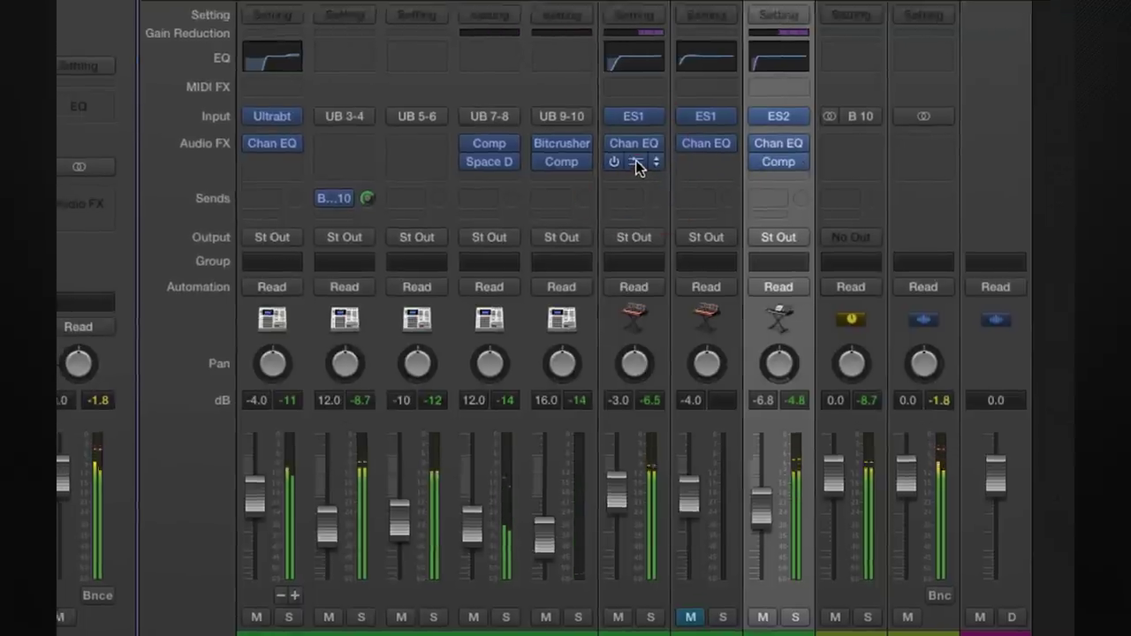
pyautogui.click(635, 160)
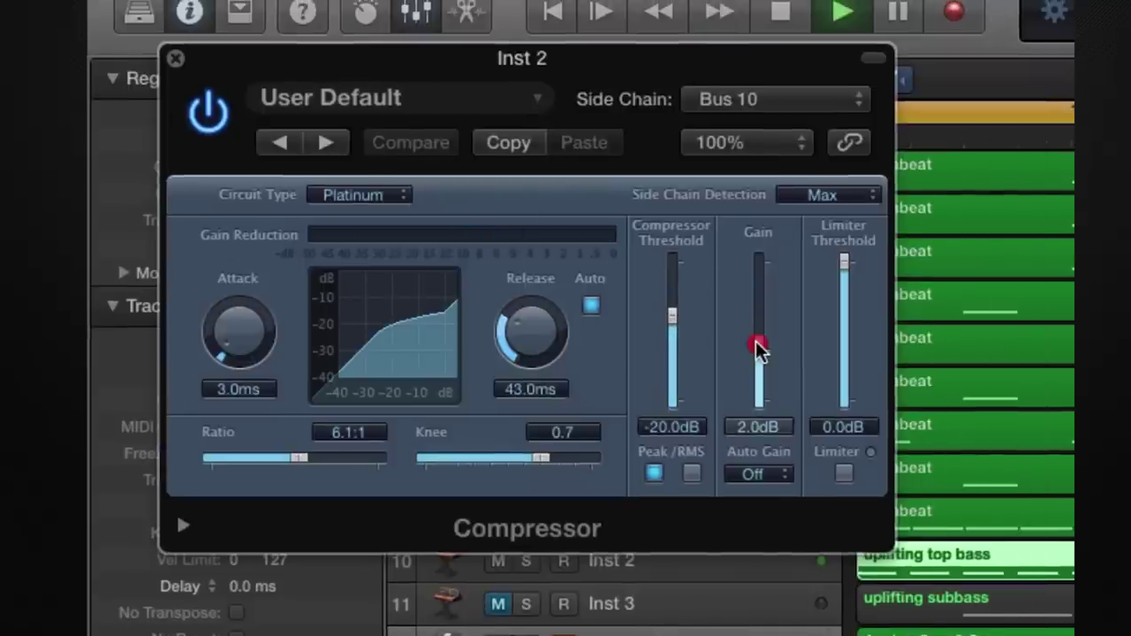
pyautogui.moveTo(757, 344); pyautogui.dragTo(756, 336)
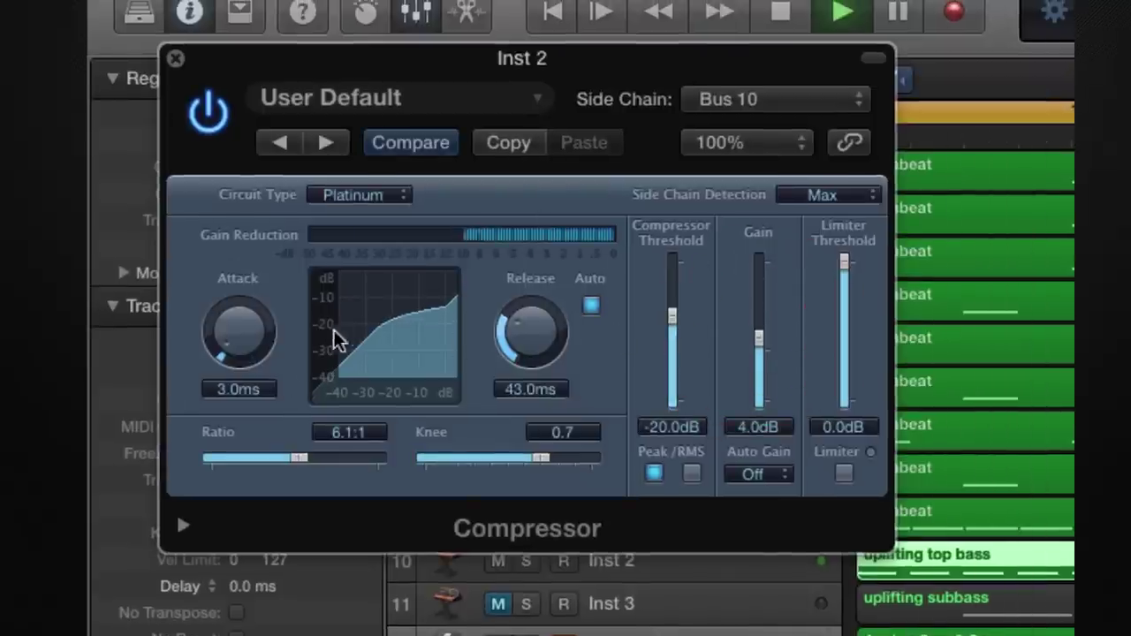
pyautogui.moveTo(298, 458); pyautogui.dragTo(280, 461)
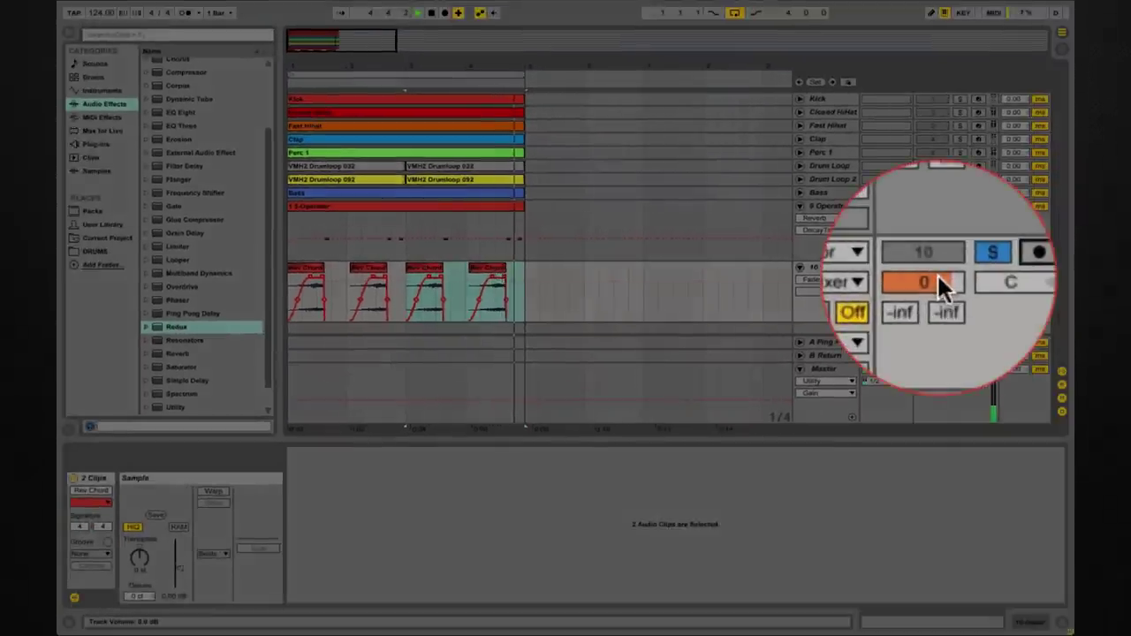
# Set the track volume to -0.4 dB, unsolo 9 Operator and play the arrangement.
pyautogui.moveTo(938, 279); pyautogui.dragTo(941, 280)
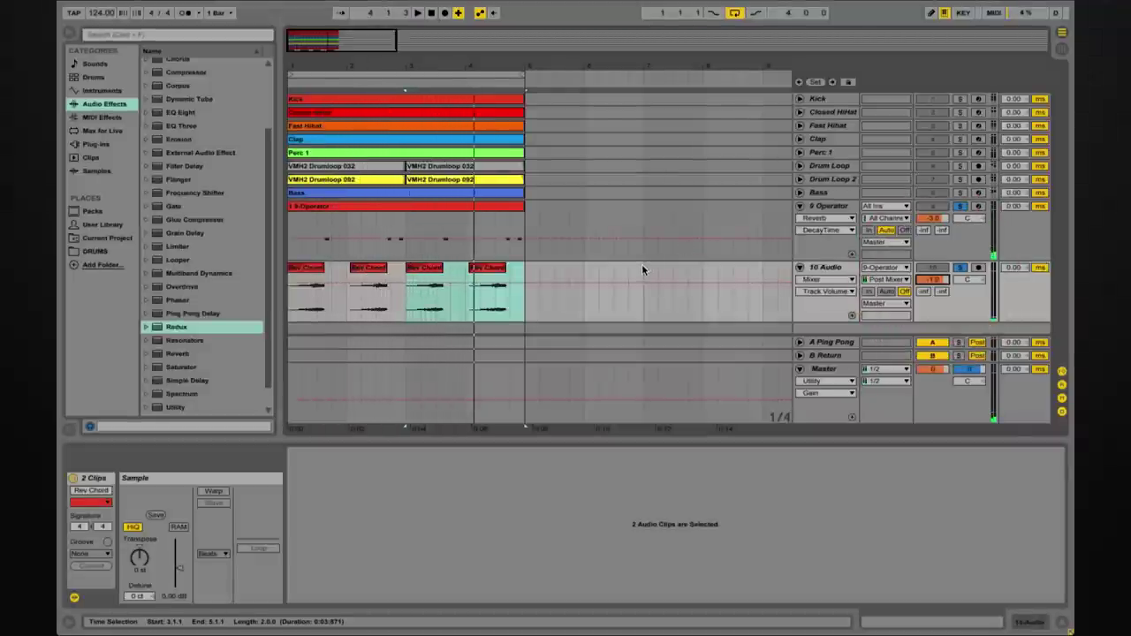
pyautogui.click(961, 208)
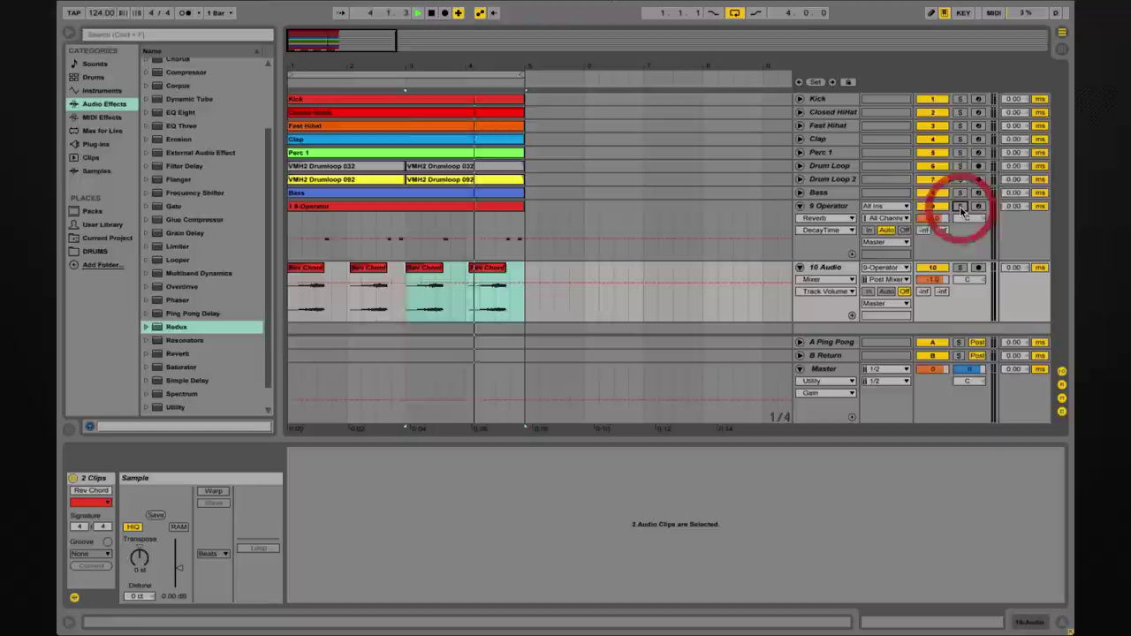
pyautogui.press('space')
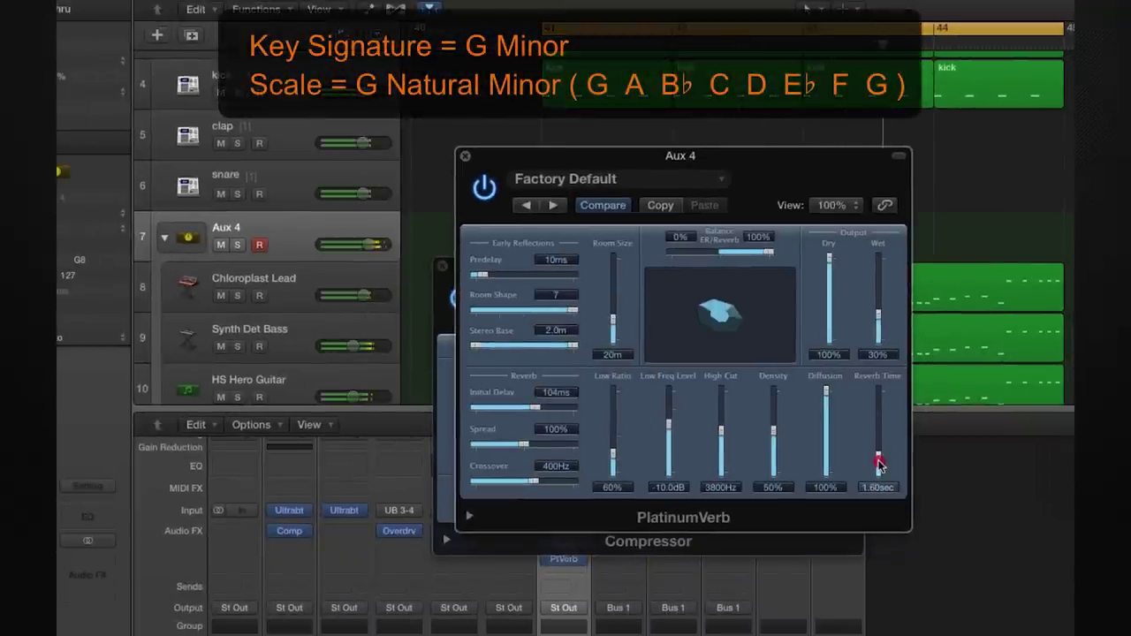
# Set Aux 4 PlatinumVerb to 1.50 sec reverb time and 42% wet, and lower the Aux 4 fader slightly.
pyautogui.click(879, 466)
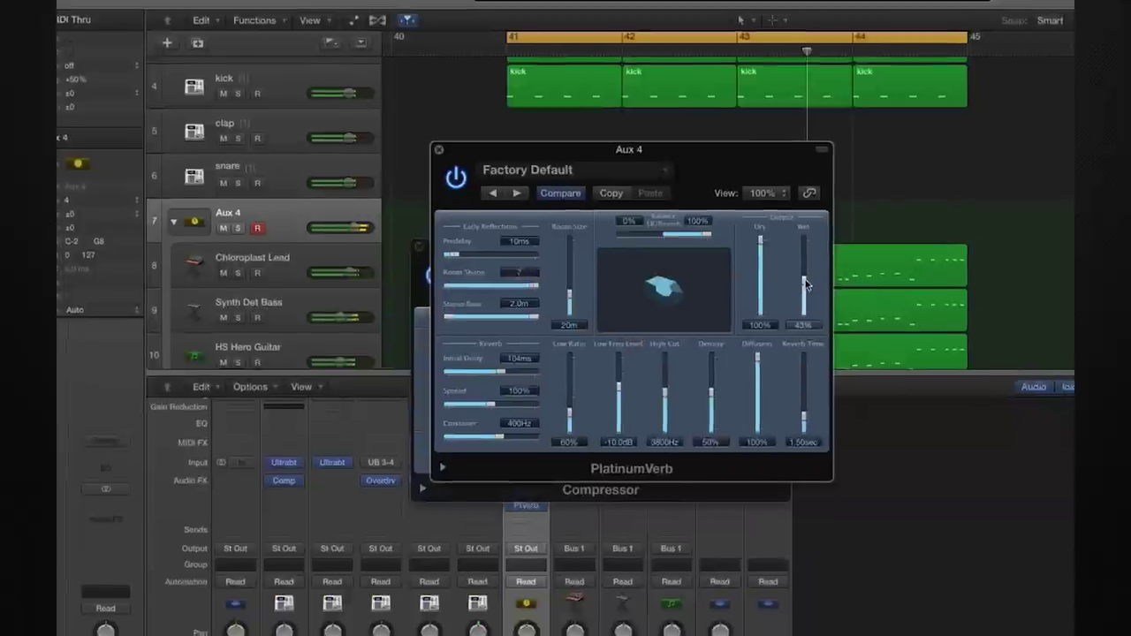
pyautogui.click(879, 307)
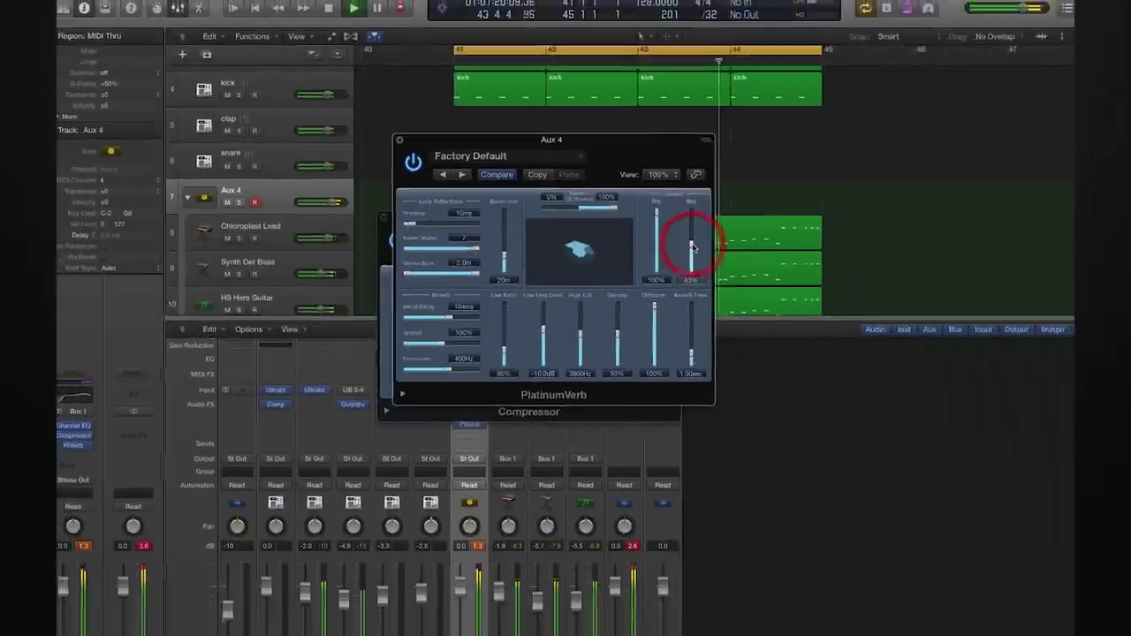
pyautogui.moveTo(693, 248); pyautogui.dragTo(692, 245)
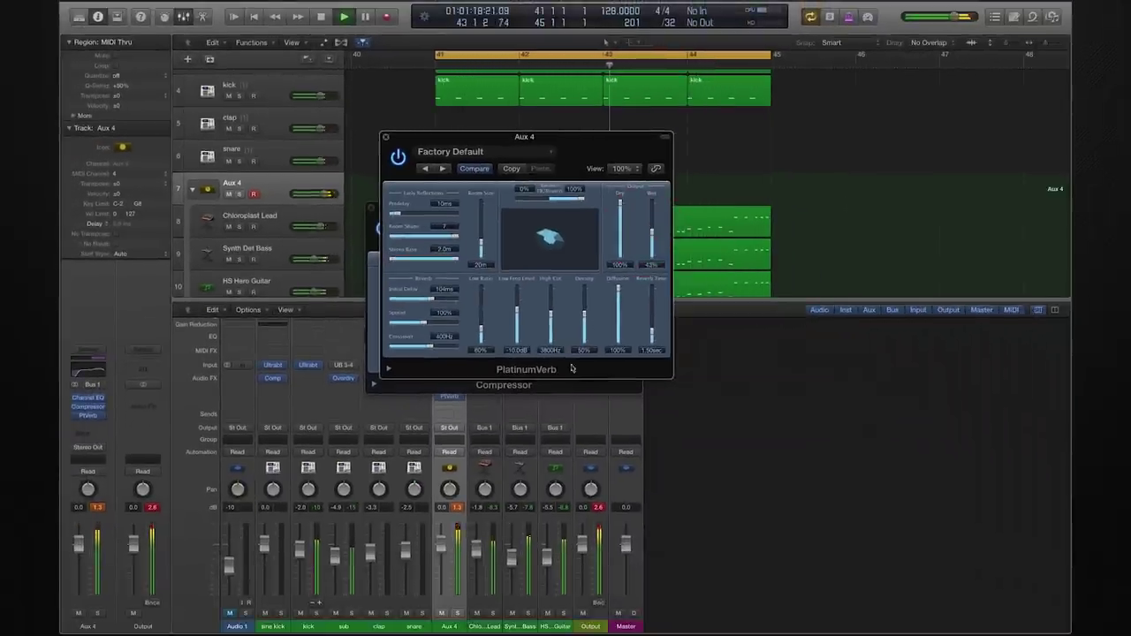
pyautogui.moveTo(439, 546); pyautogui.dragTo(441, 552)
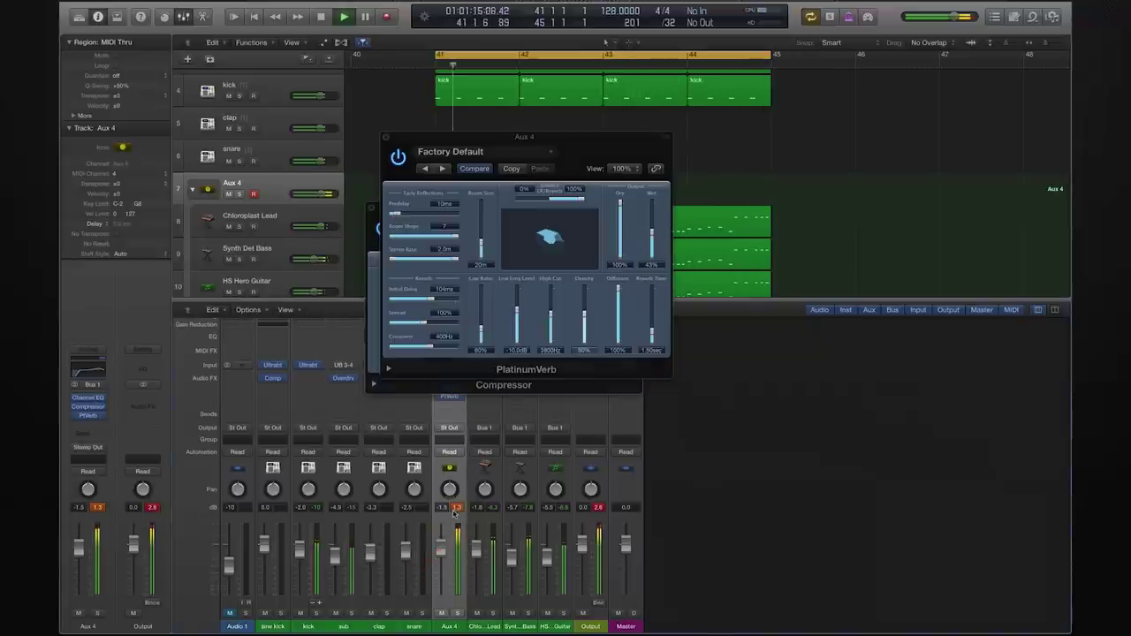
pyautogui.click(458, 511)
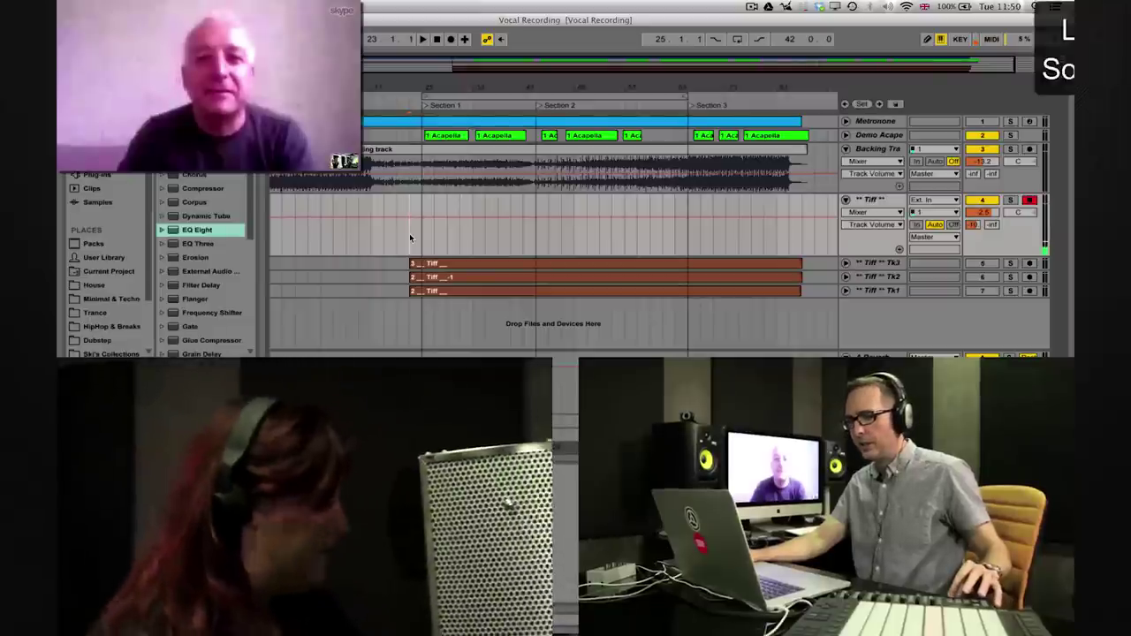
# Record a lead vocal take over Section 1 on the armed vocal track using F9.
pyautogui.press('F9')
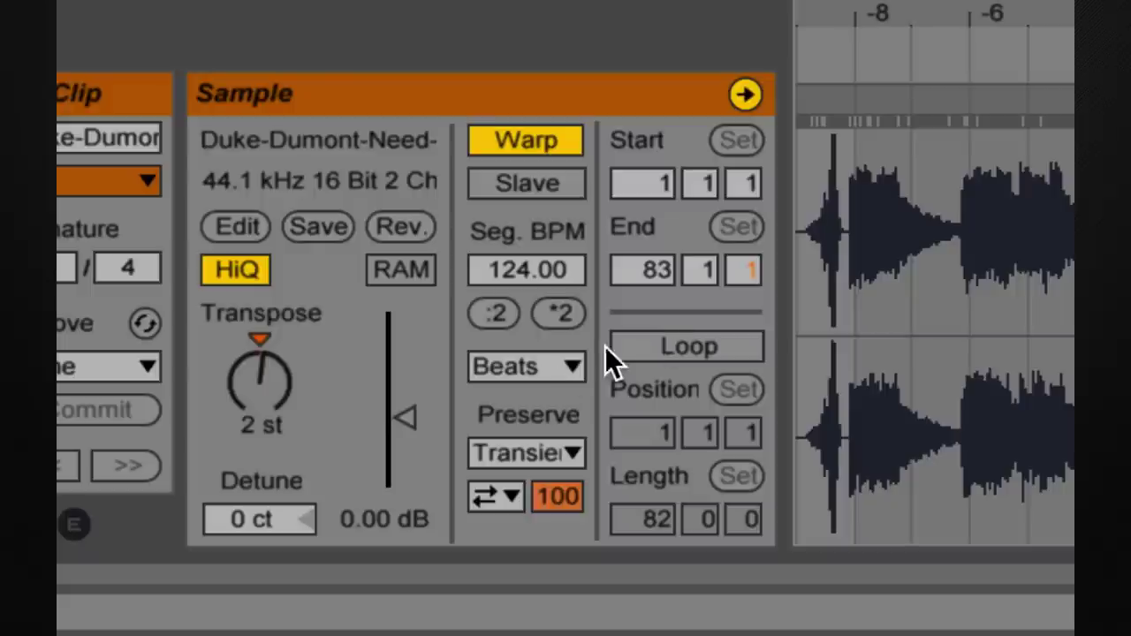
# Warp the Duke Dumont acapella clip in Complex Pro mode and play back the arrangement.
pyautogui.click(544, 366)
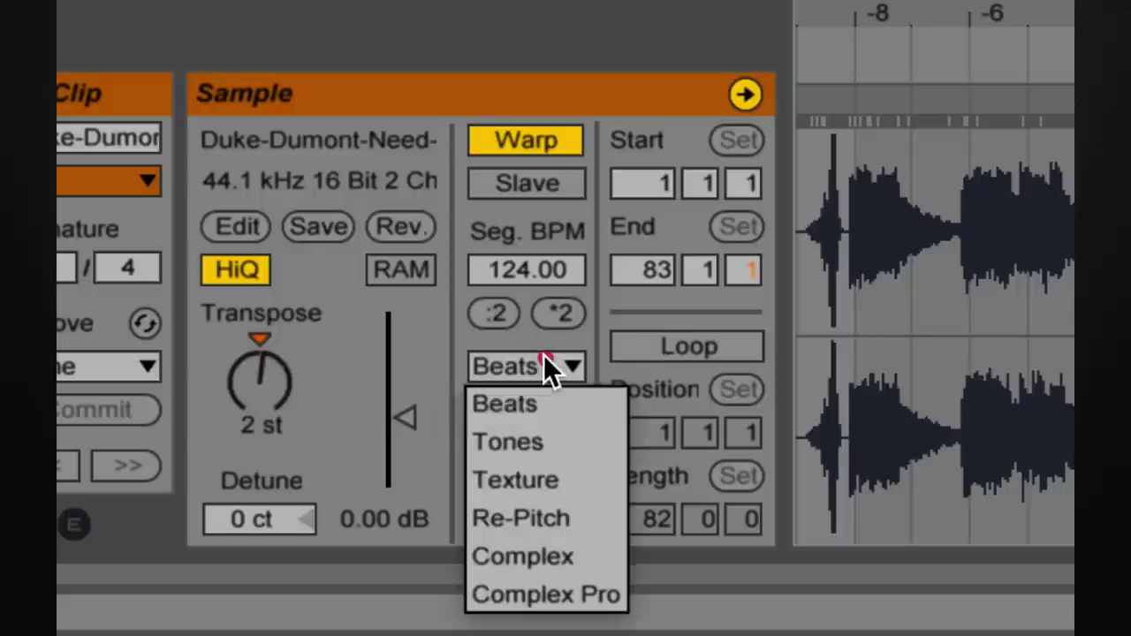
pyautogui.click(581, 604)
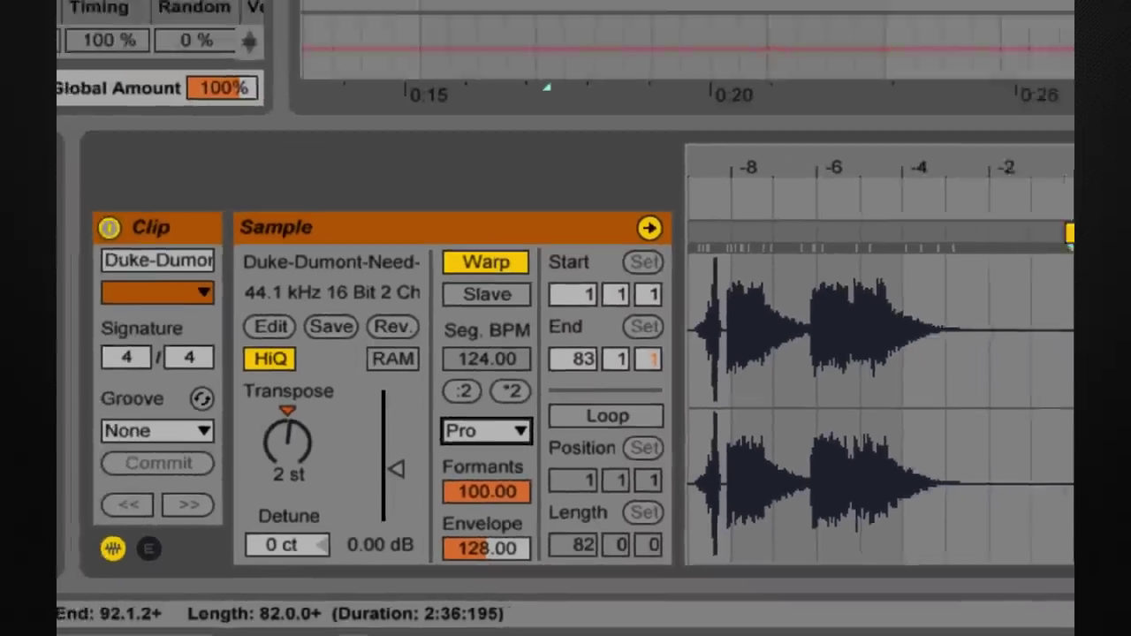
pyautogui.click(444, 288)
pyautogui.press('space')
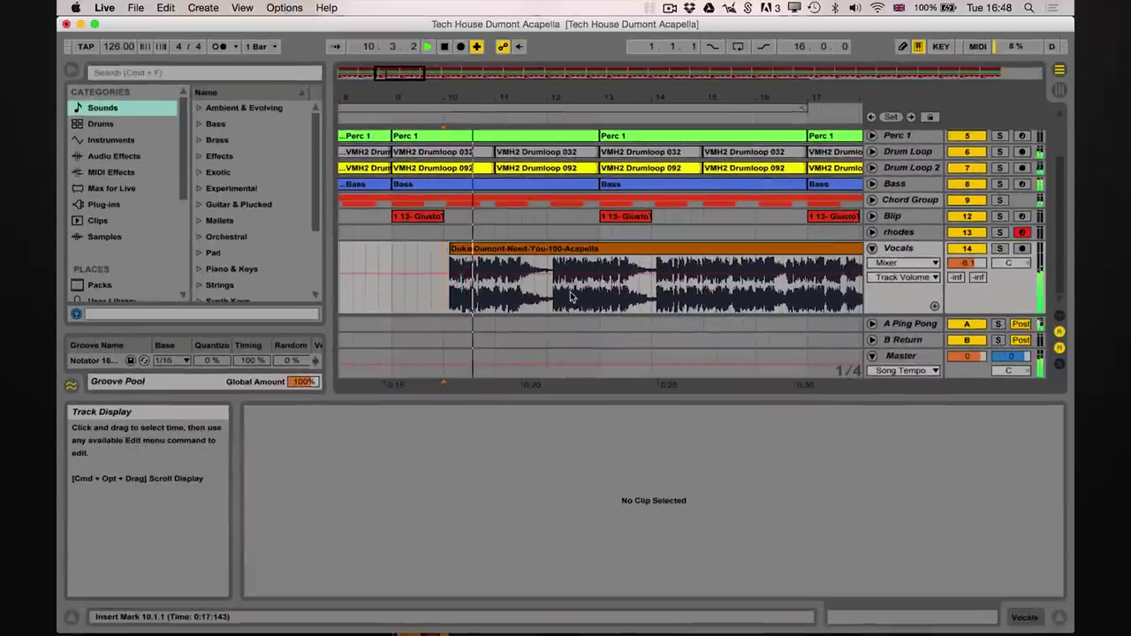
pyautogui.click(899, 250)
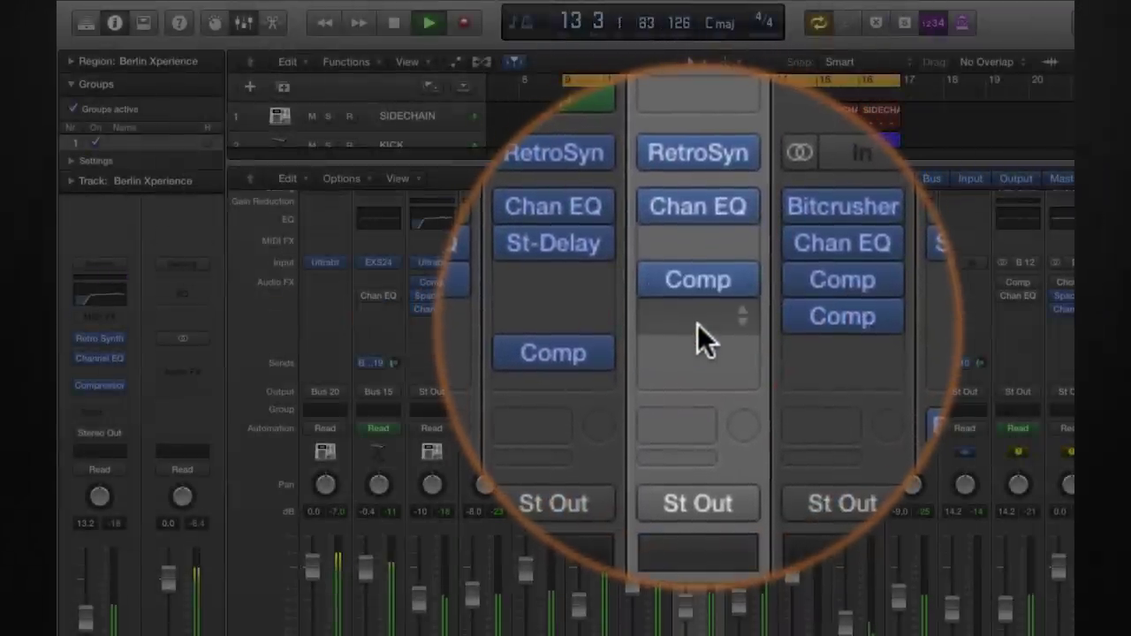
# Insert a stereo Stereo Delay on the Berlin Xperience channel.
pyautogui.click(697, 324)
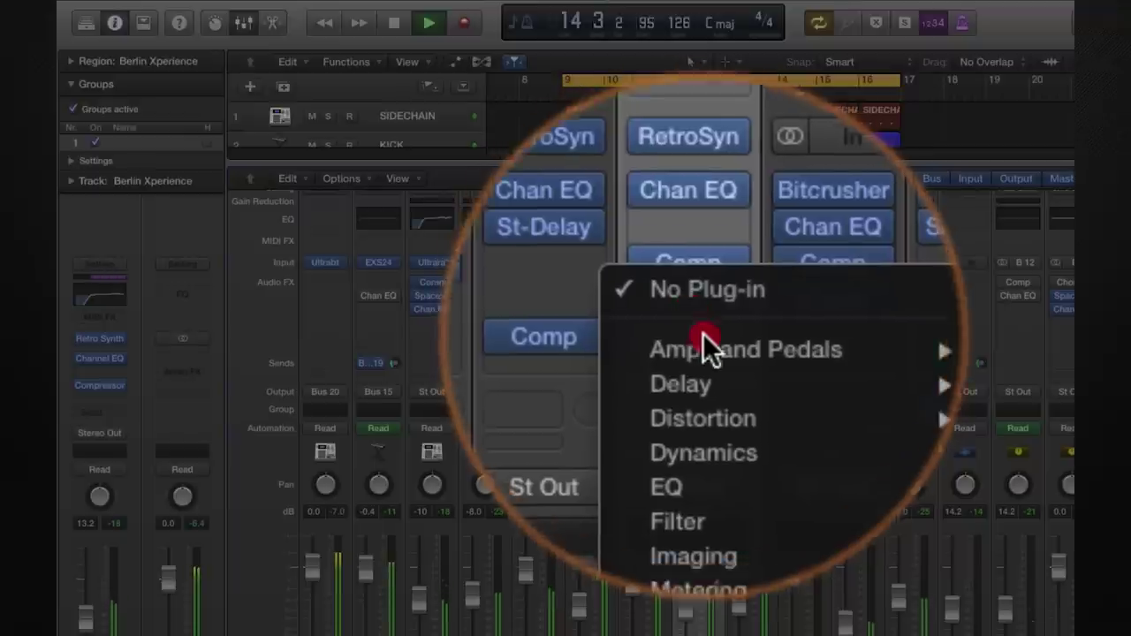
pyautogui.moveTo(751, 353)
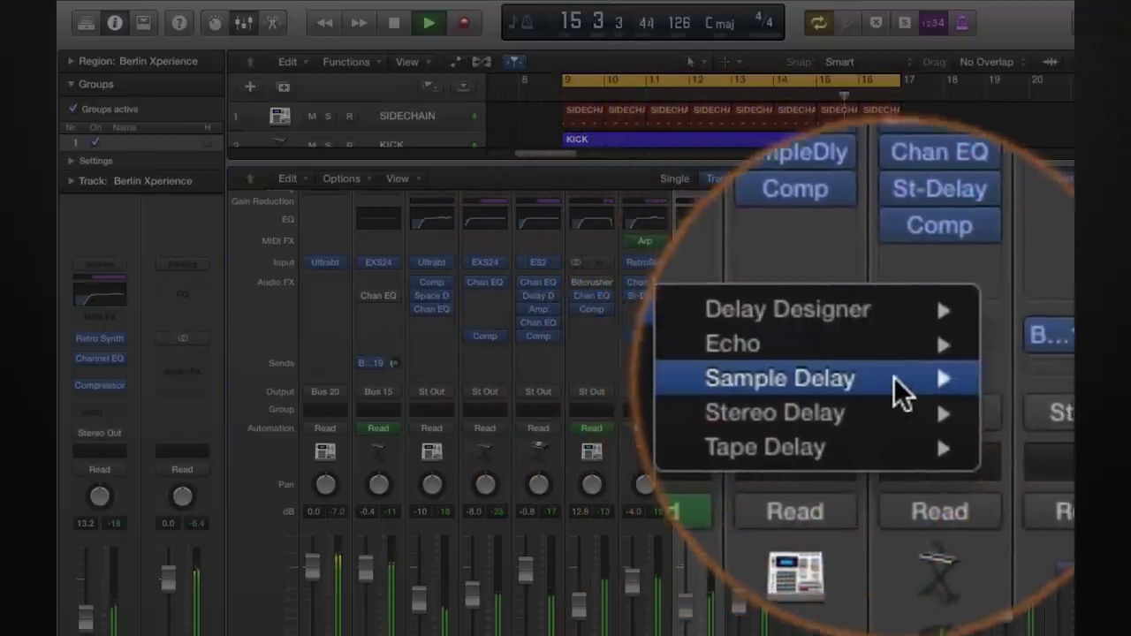
pyautogui.moveTo(904, 403)
pyautogui.click(942, 404)
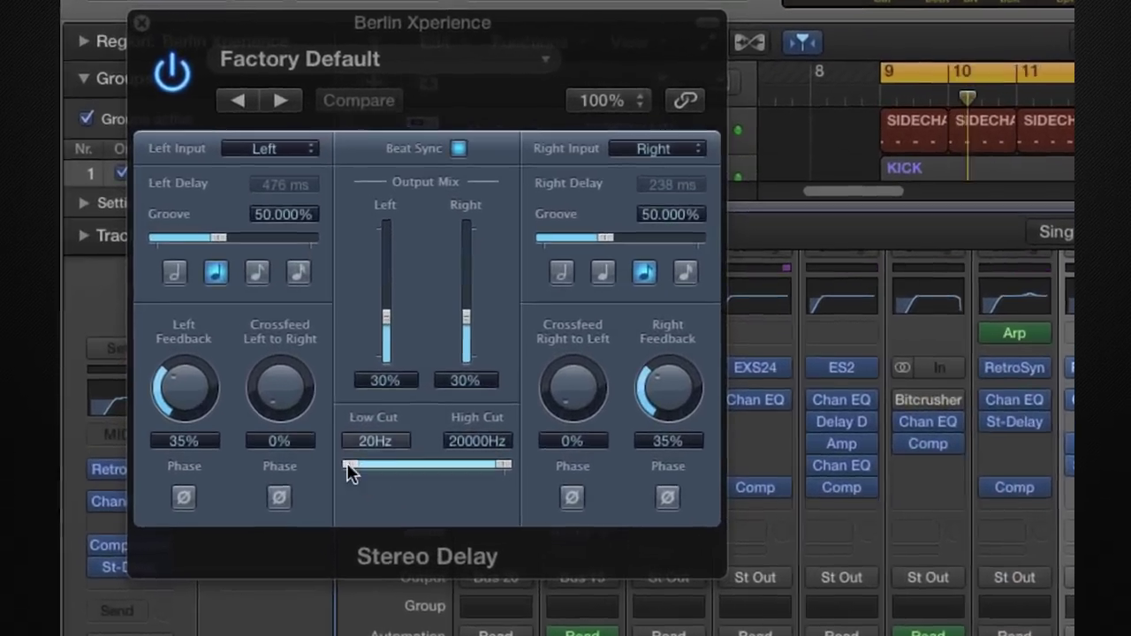
# Filter the delay to 230Hz–9400Hz, set left/right output mix to 16% and 19%, and nudge the groove.
pyautogui.moveTo(350, 471); pyautogui.dragTo(430, 494)
pyautogui.click(535, 492)
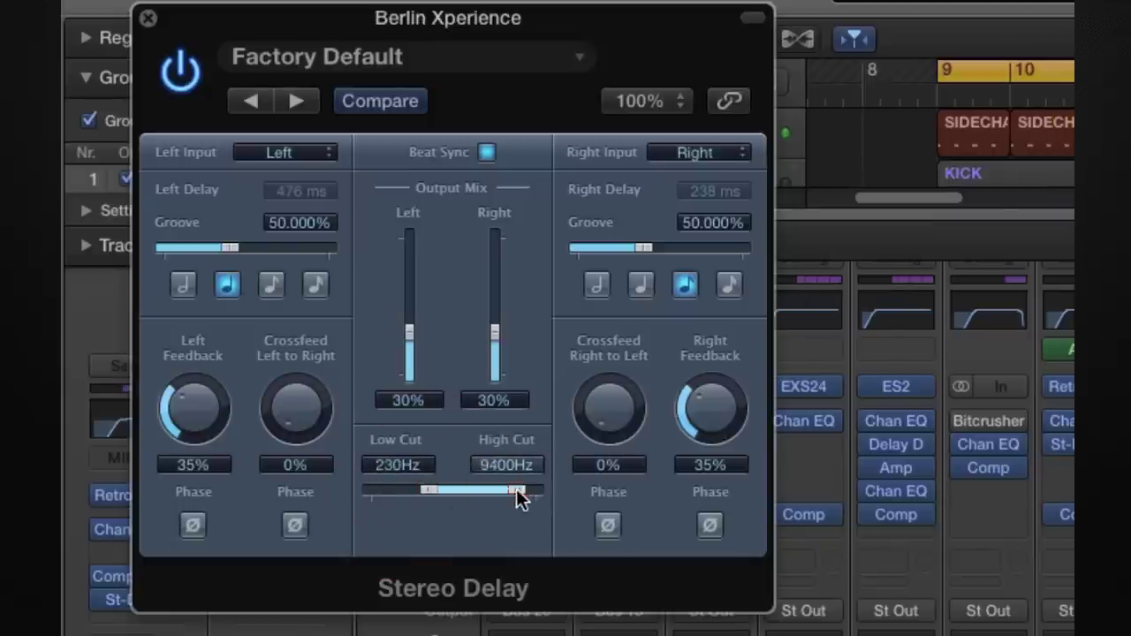
pyautogui.moveTo(412, 332); pyautogui.dragTo(413, 360)
pyautogui.moveTo(494, 332); pyautogui.dragTo(498, 350)
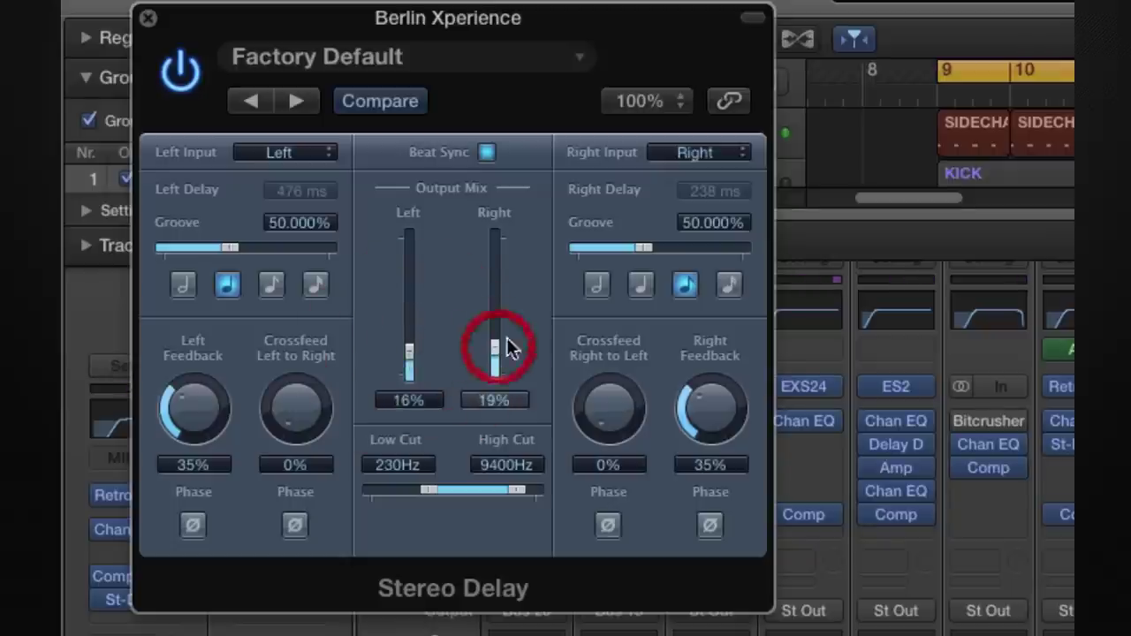
pyautogui.click(644, 255)
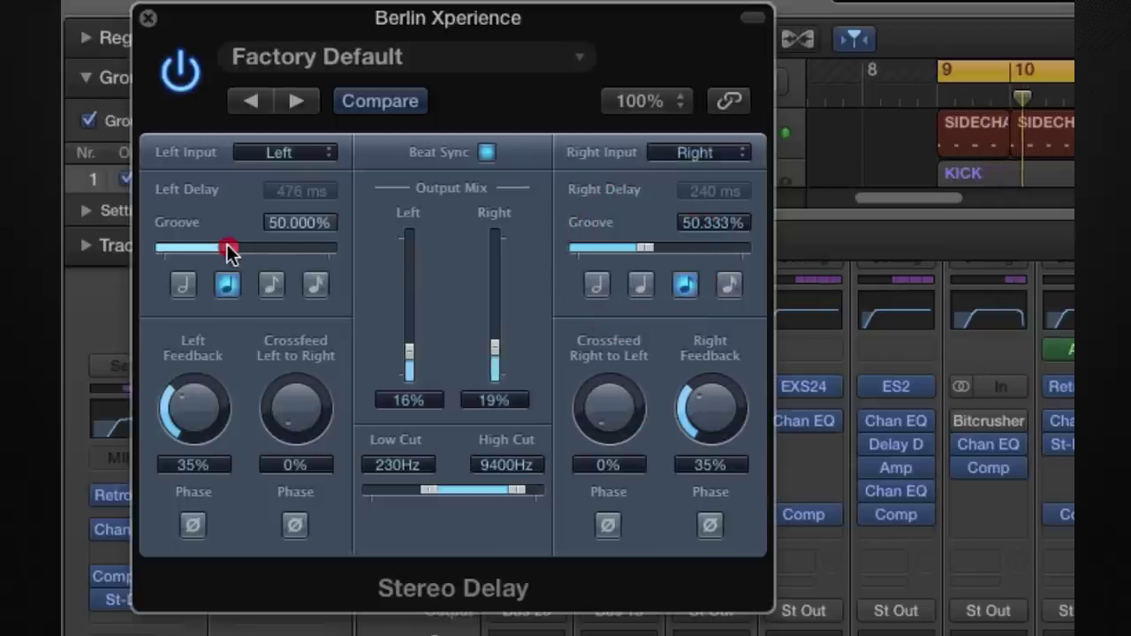
pyautogui.click(227, 251)
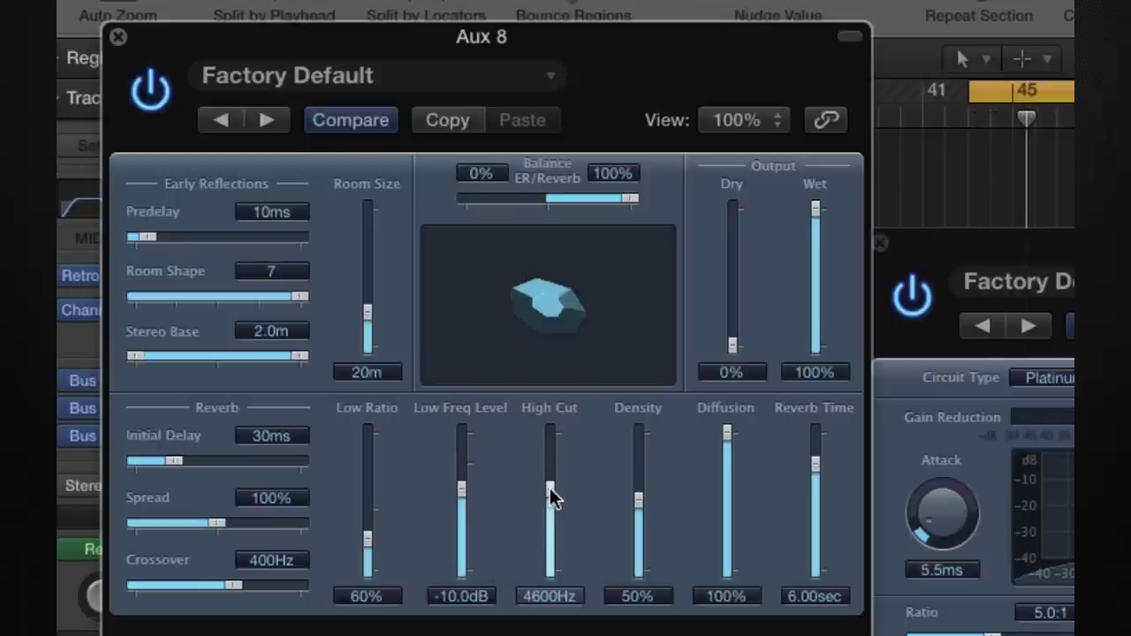
# Lower the Aux 8 PlatinumVerb's Low Freq Level to -52.0dB and its High Cut to 3200Hz.
pyautogui.moveTo(459, 492); pyautogui.dragTo(454, 539)
pyautogui.moveTo(548, 489)
pyautogui.mouseDown()
pyautogui.moveTo(545, 528)
pyautogui.moveTo(552, 515)
pyautogui.mouseUp()
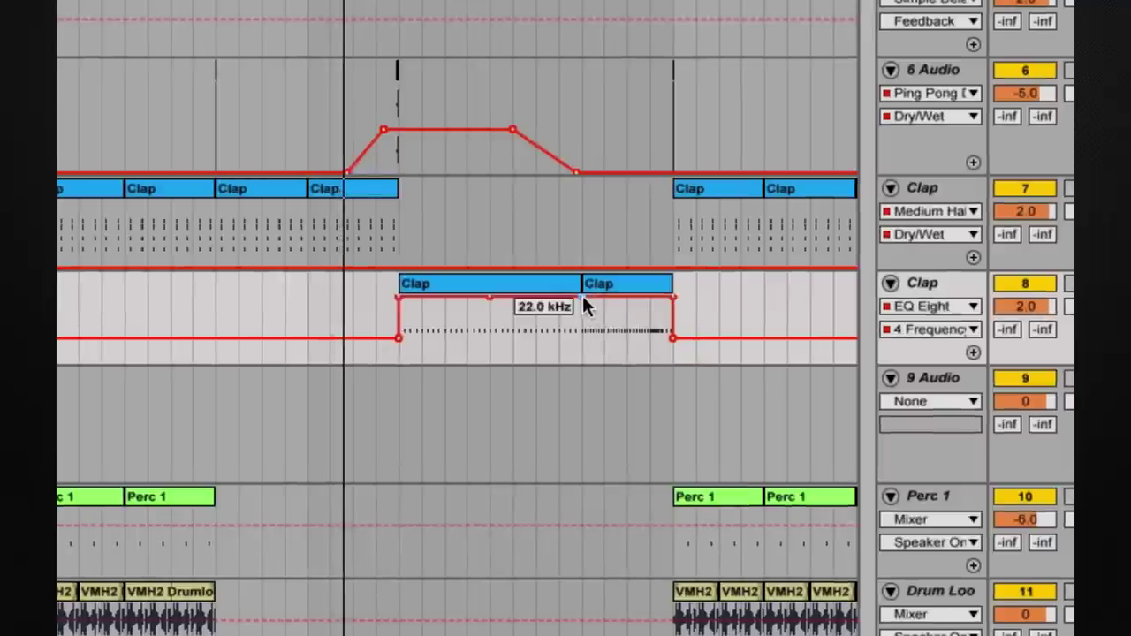
# Ramp the Clap's EQ Eight frequency automation from 994 Hz to 11.2 kHz, holding 11.2 kHz afterwards.
pyautogui.moveTo(398, 298); pyautogui.dragTo(397, 333)
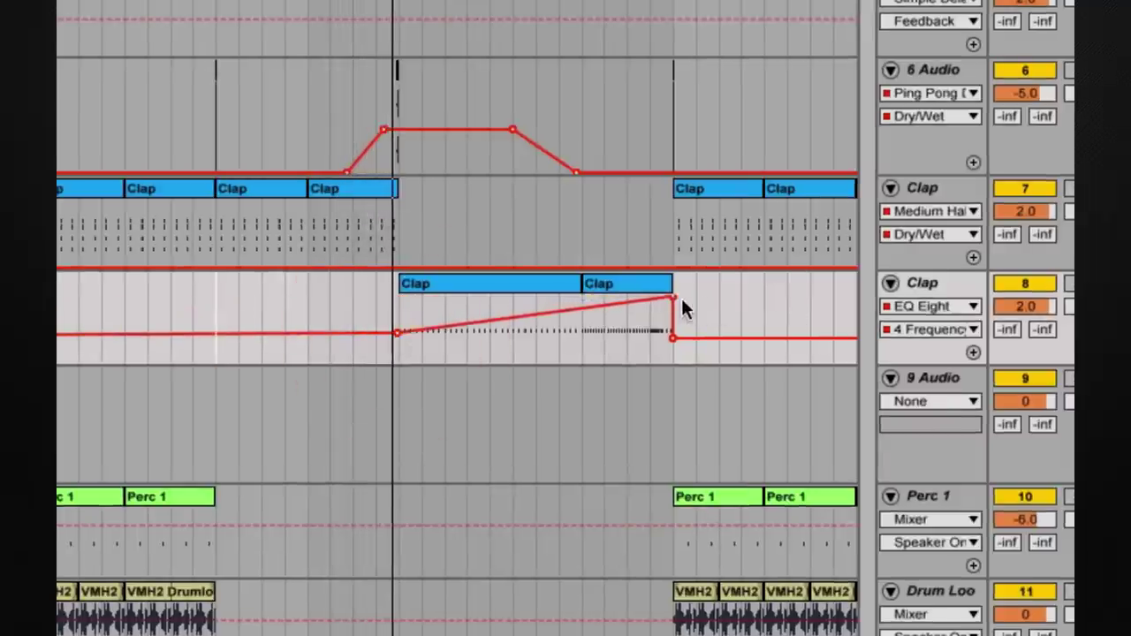
pyautogui.moveTo(674, 298); pyautogui.dragTo(669, 308)
pyautogui.click(674, 341)
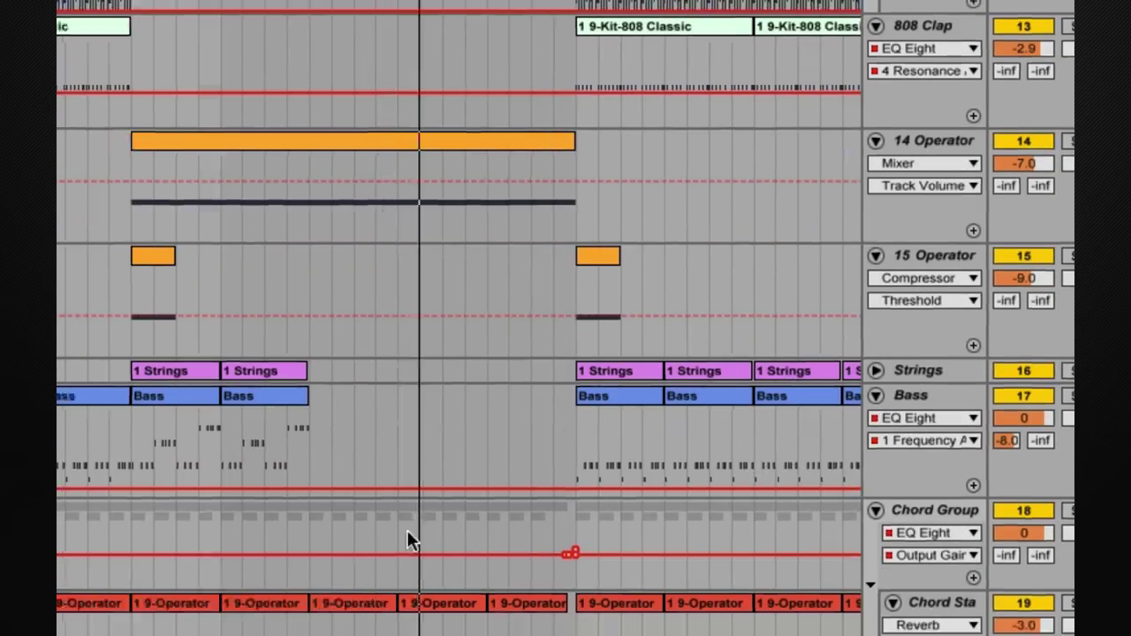
pyautogui.moveTo(385, 539); pyautogui.dragTo(574, 539)
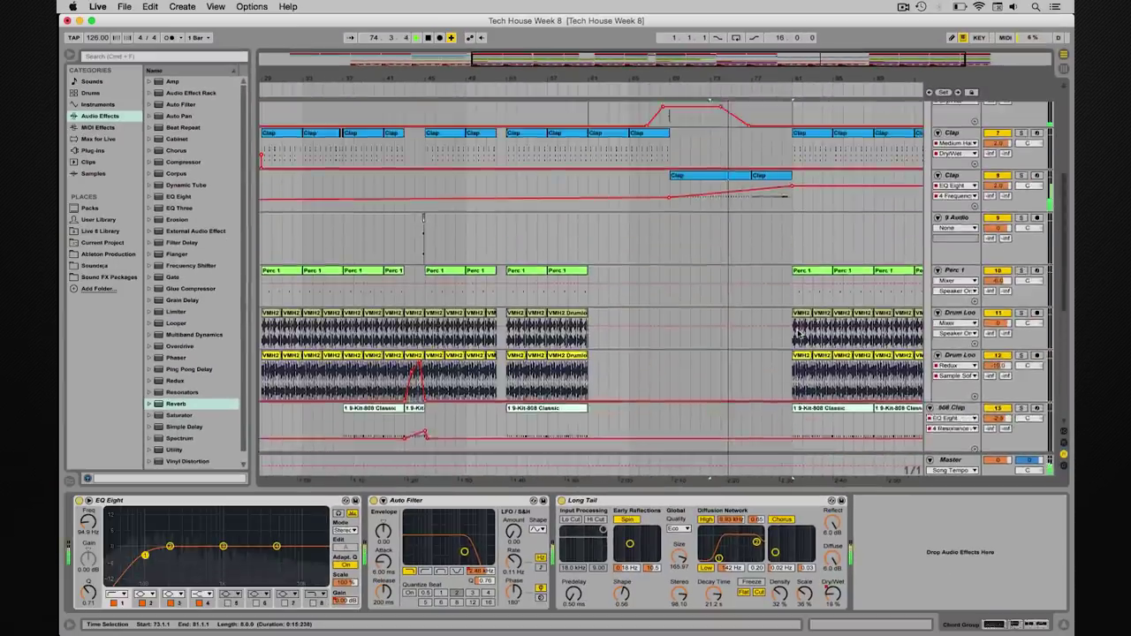
pyautogui.scroll(10, 782, 363)
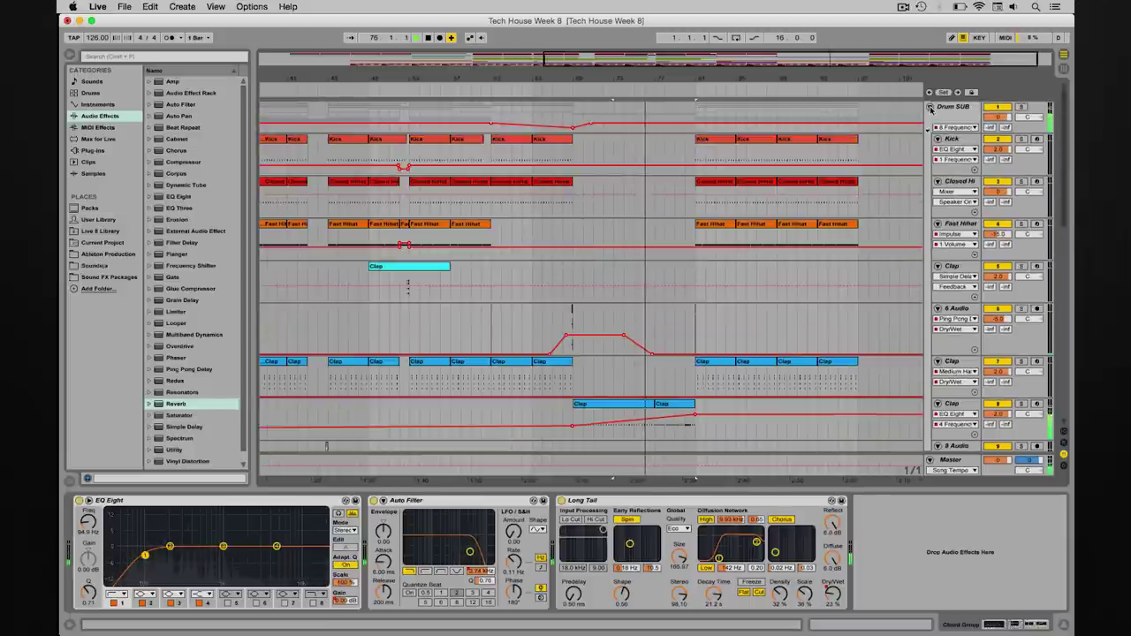
# Fold the tracks from Kick through 15 Operator into single rows.
pyautogui.click(937, 139)
pyautogui.click(938, 152)
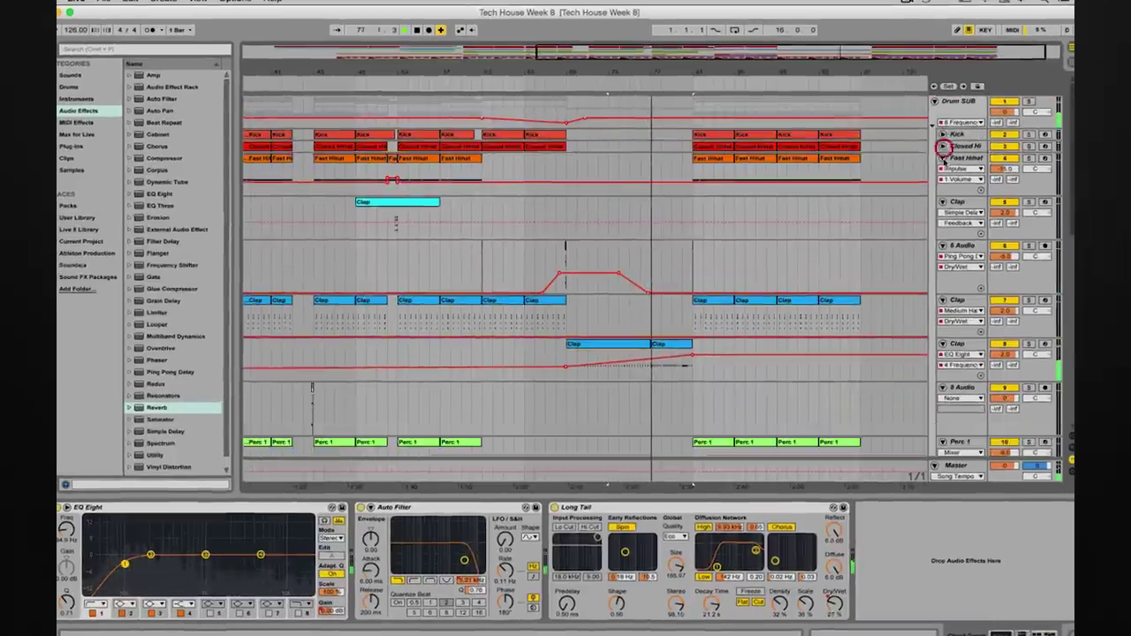
pyautogui.click(938, 163)
pyautogui.click(938, 174)
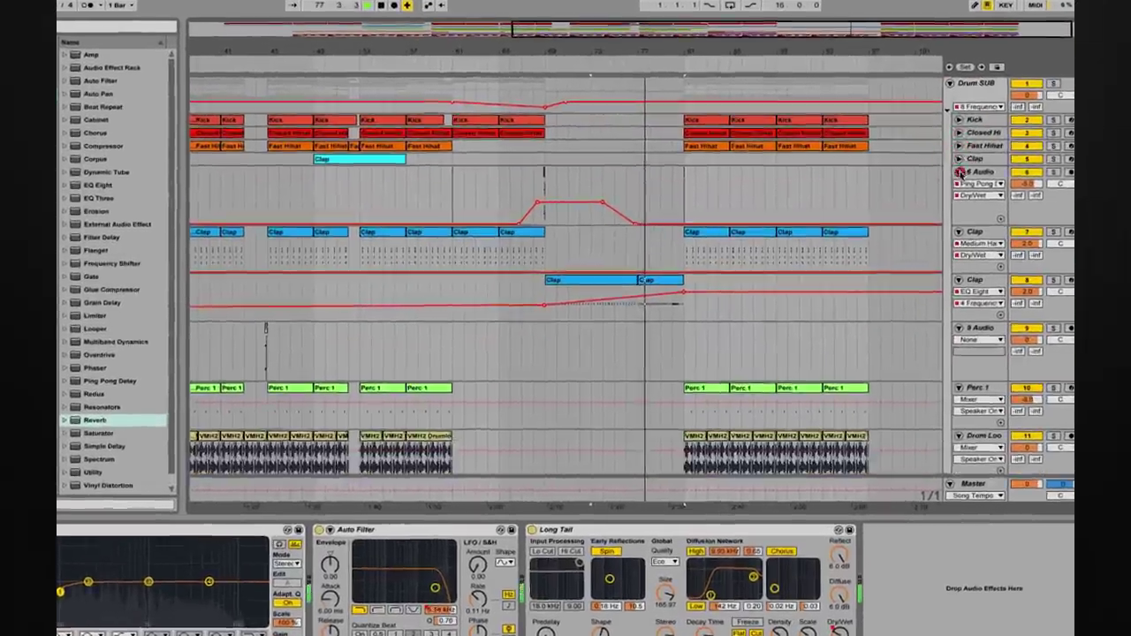
pyautogui.click(961, 172)
pyautogui.click(962, 183)
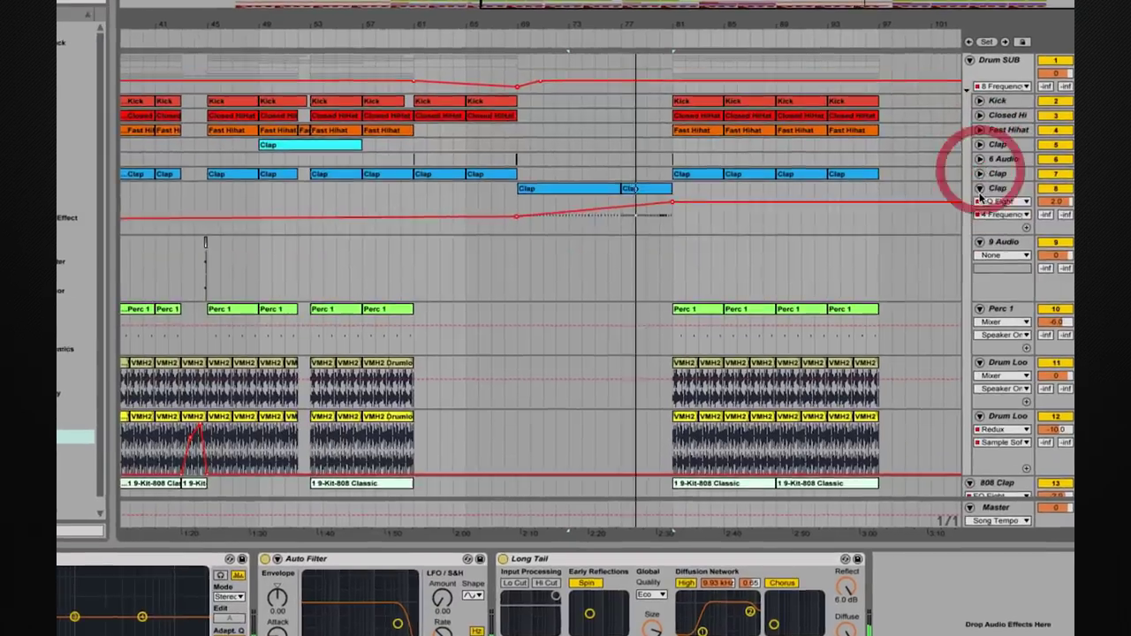
pyautogui.click(962, 197)
pyautogui.click(962, 210)
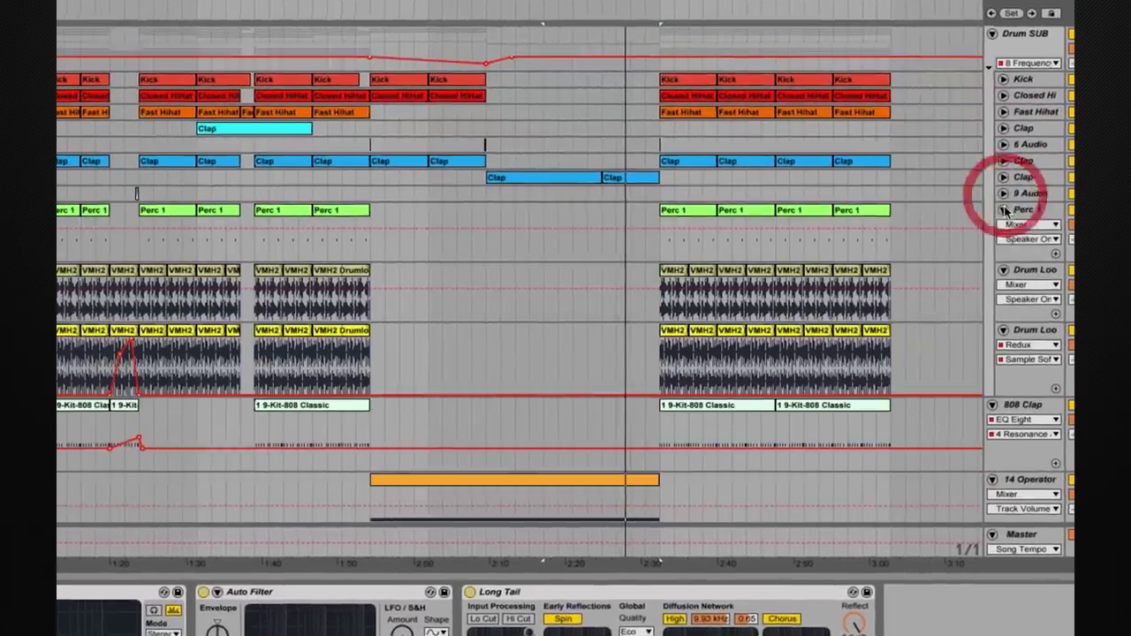
pyautogui.click(1005, 212)
pyautogui.click(1004, 226)
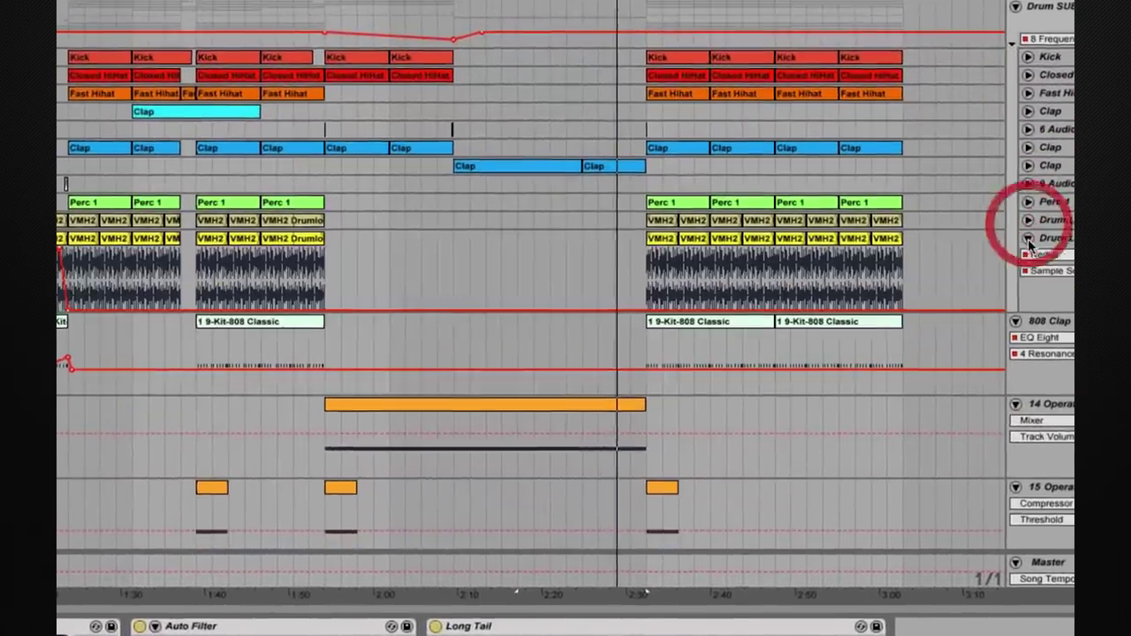
pyautogui.click(1002, 241)
pyautogui.click(999, 257)
pyautogui.click(1039, 273)
pyautogui.click(1039, 293)
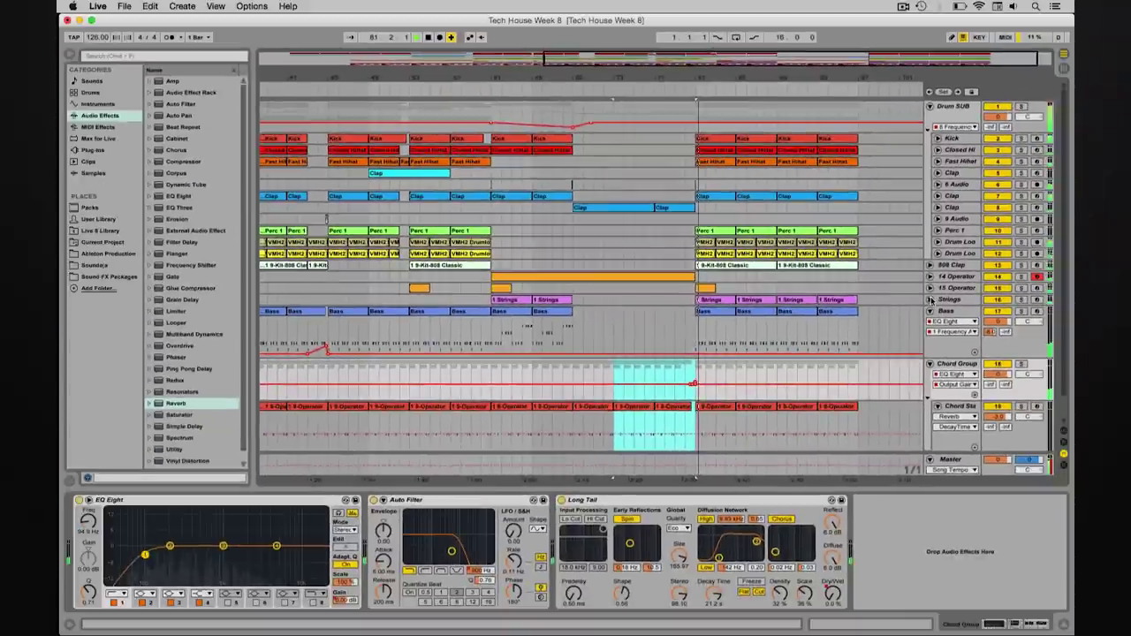
# Select the Clap clip with the filter ramp, unfold its track, and zoom out to the whole arrangement.
pyautogui.click(669, 180)
pyautogui.press('+')
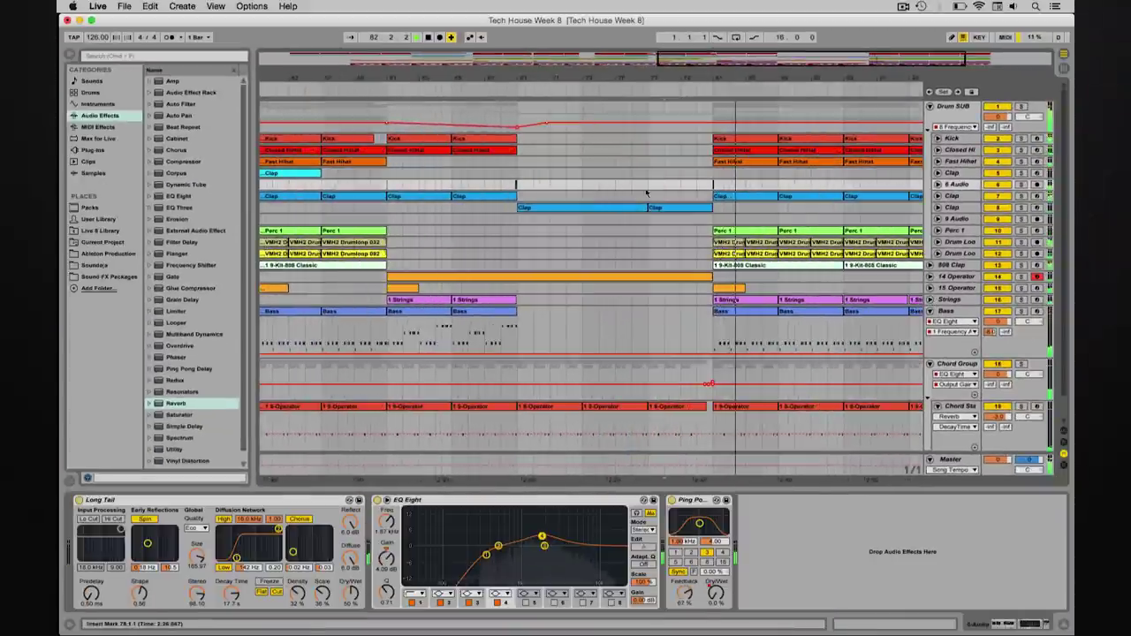
pyautogui.click(602, 206)
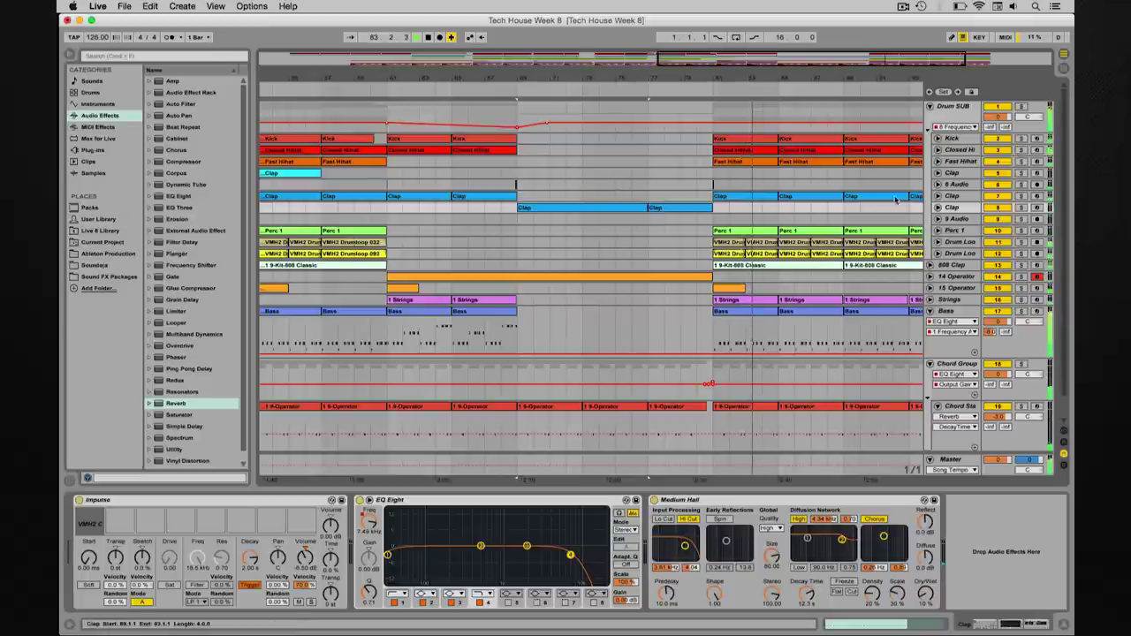
pyautogui.click(938, 208)
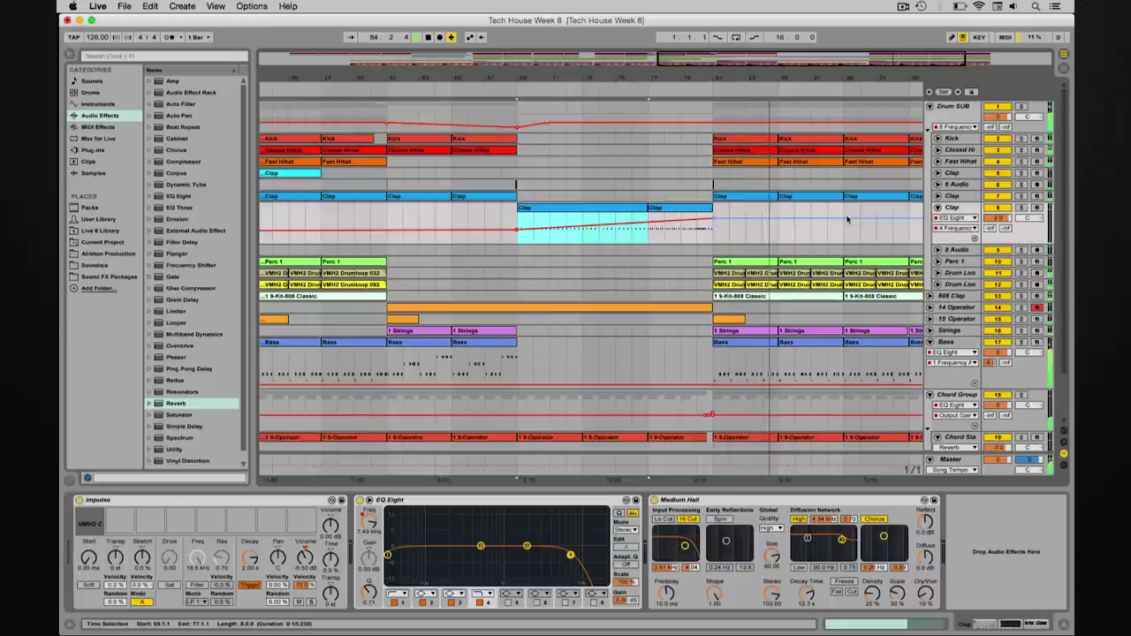
pyautogui.press('-')
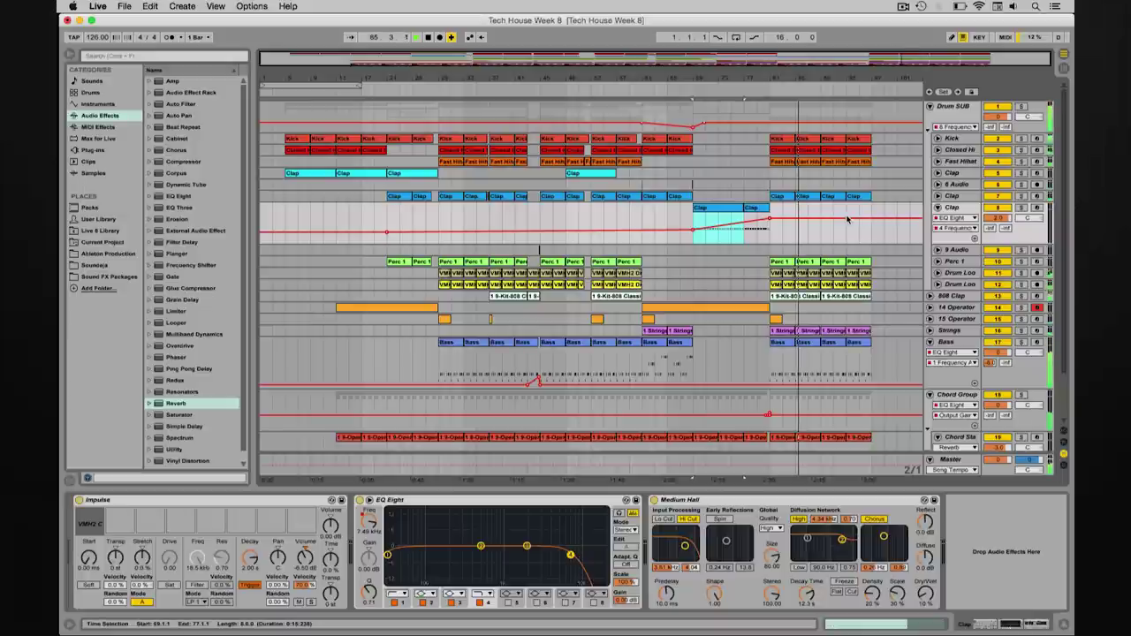